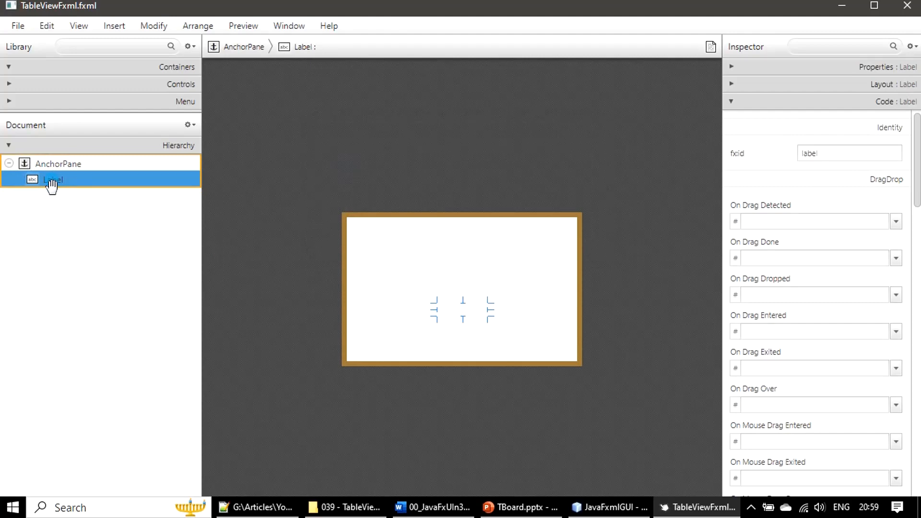
# - Delete the existing label from the AnchorPane
pyautogui.press('Delete')
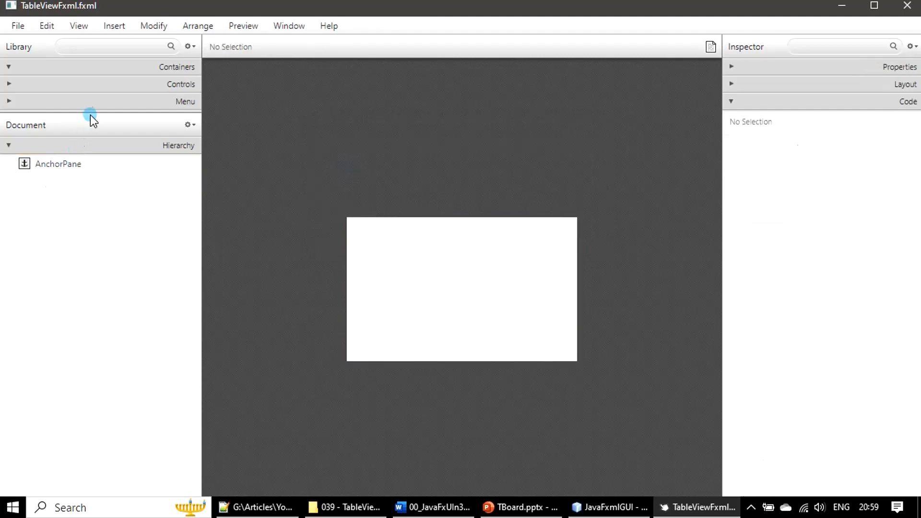
pyautogui.moveTo(90, 113); pyautogui.dragTo(87, 335)
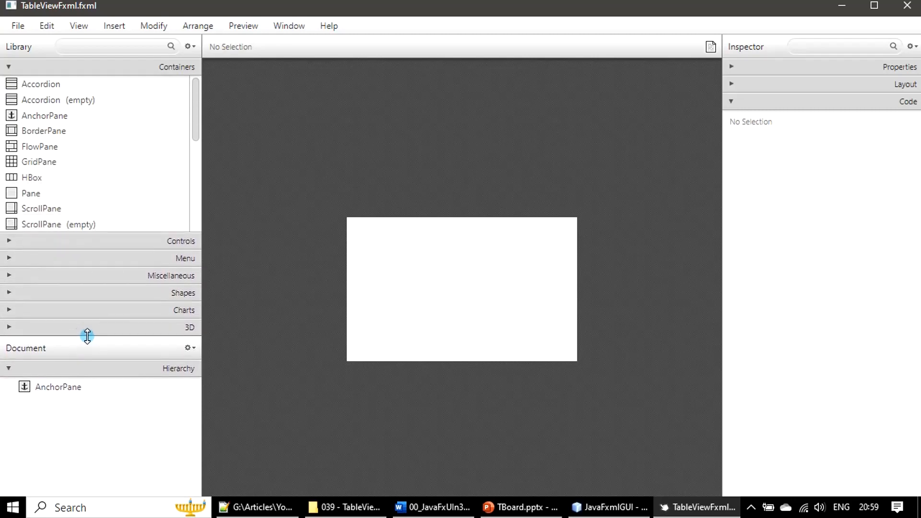
pyautogui.click(9, 65)
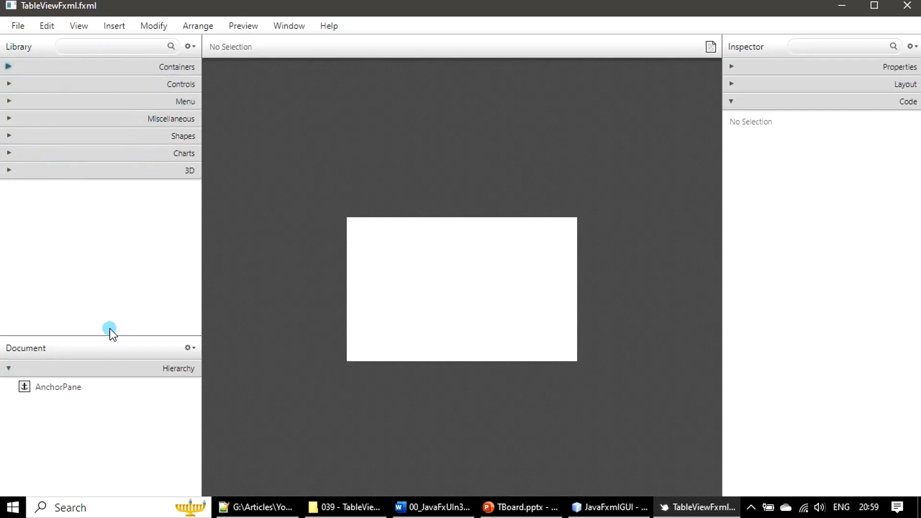
pyautogui.moveTo(109, 337); pyautogui.dragTo(113, 302)
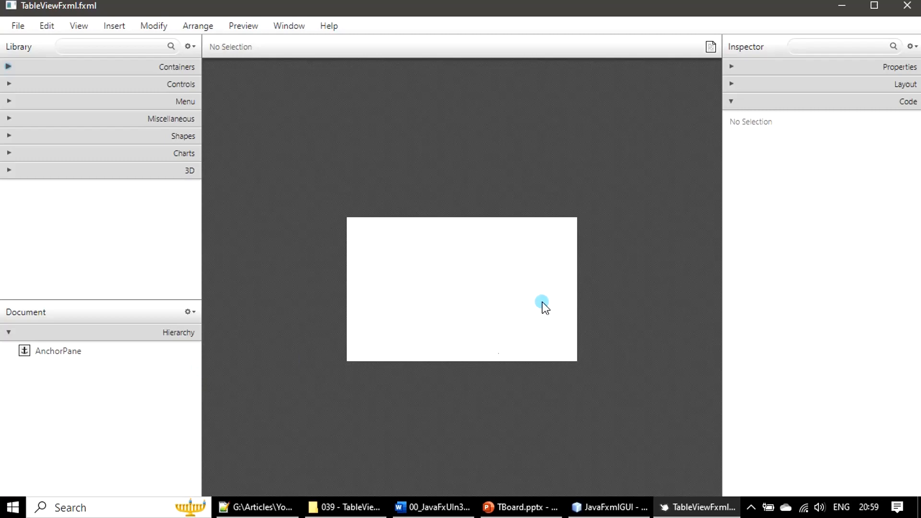
# - Enlarge the AnchorPane by pulling its top-left corner outward
pyautogui.click(481, 301)
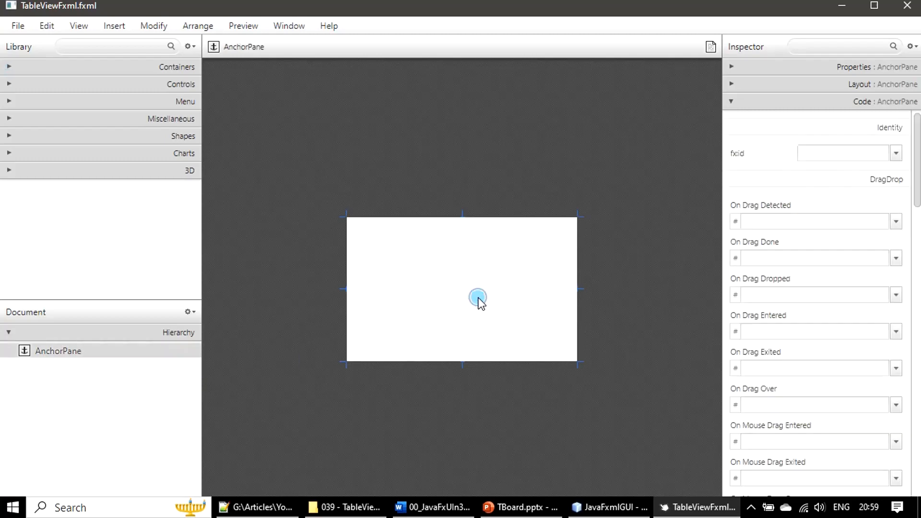
pyautogui.moveTo(342, 215); pyautogui.dragTo(204, 73)
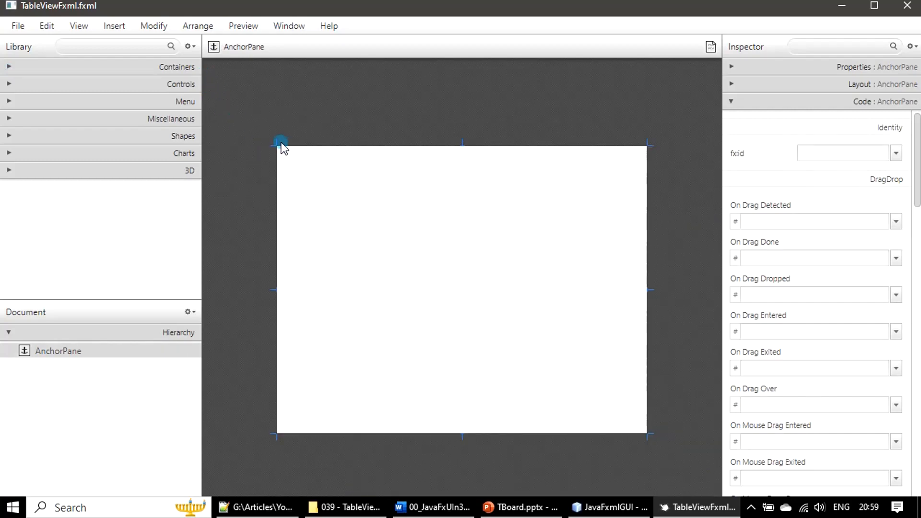
pyautogui.moveTo(275, 142); pyautogui.dragTo(249, 113)
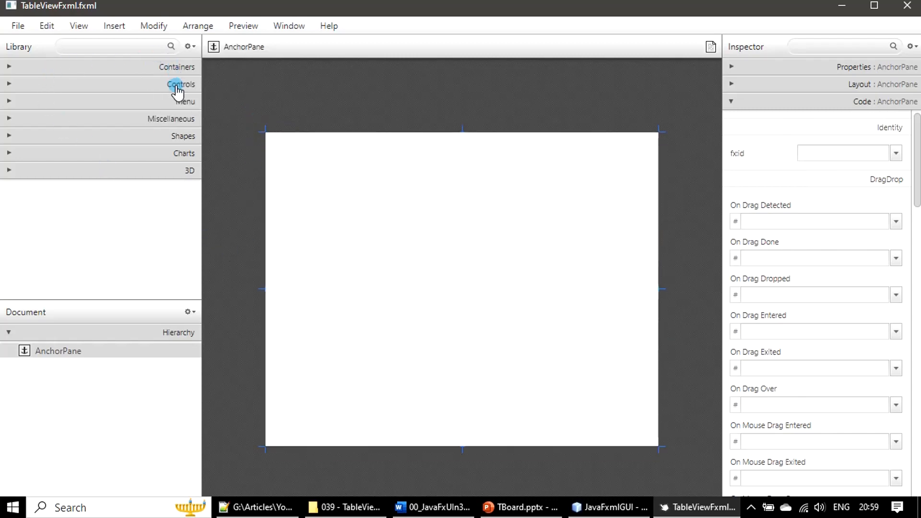
# - Add a TableView from the Controls library into the AnchorPane
pyautogui.click(8, 86)
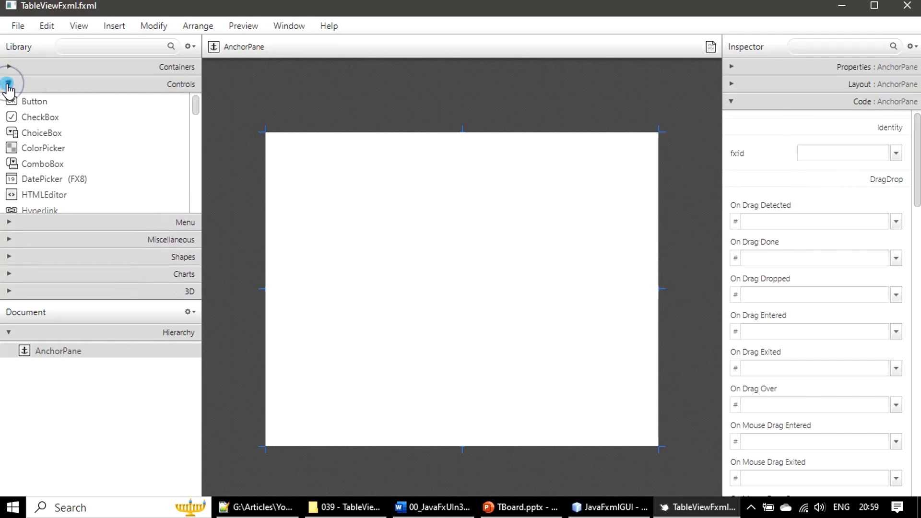
pyautogui.scroll(-3, 145, 166)
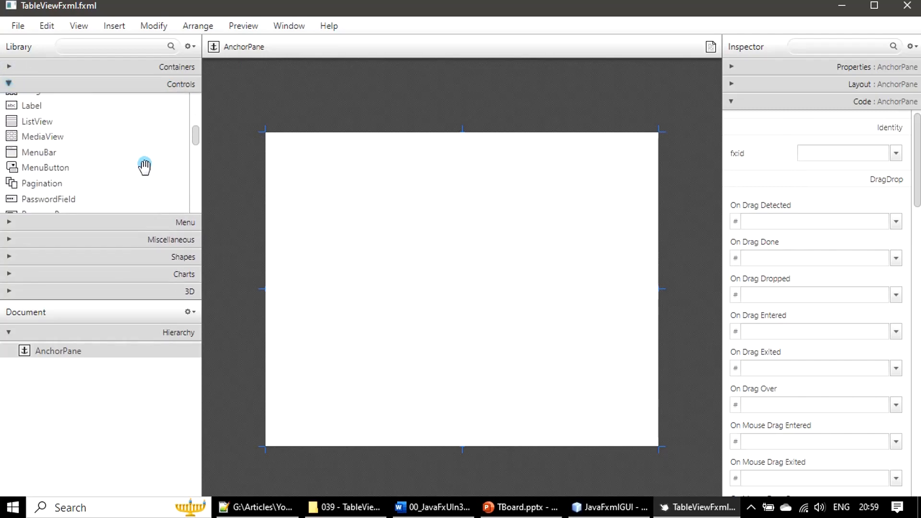
pyautogui.scroll(-5, 145, 167)
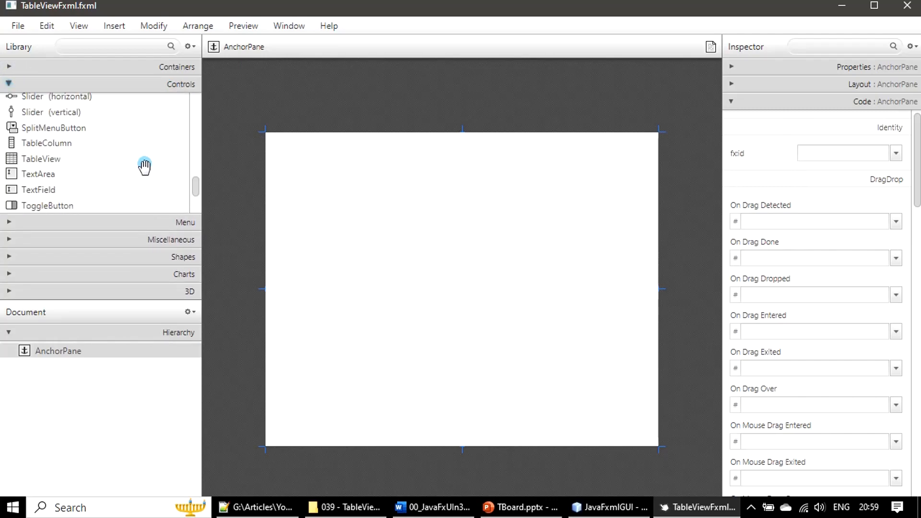
pyautogui.scroll(-1, 144, 166)
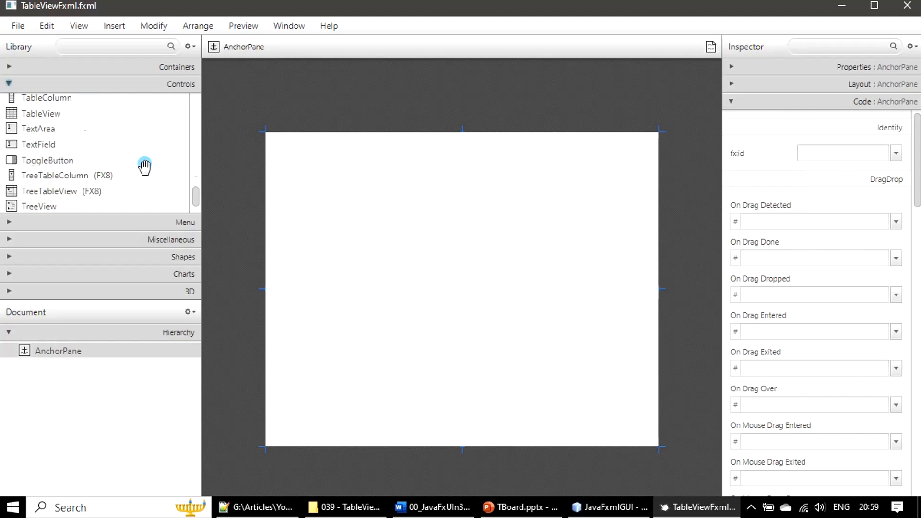
pyautogui.click(36, 113)
pyautogui.moveTo(37, 115); pyautogui.dragTo(65, 349)
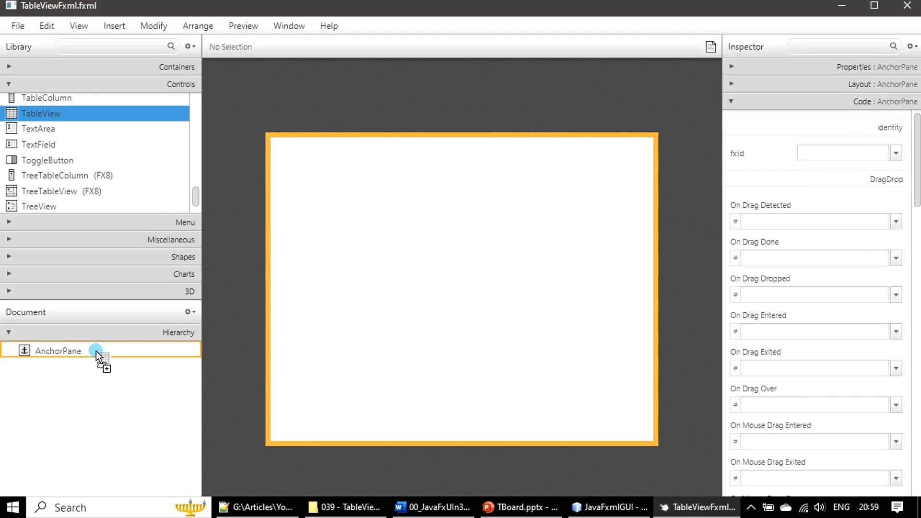
pyautogui.moveTo(96, 350); pyautogui.dragTo(96, 350)
pyautogui.moveTo(96, 350); pyautogui.dragTo(96, 350)
pyautogui.moveTo(95, 350); pyautogui.dragTo(96, 351)
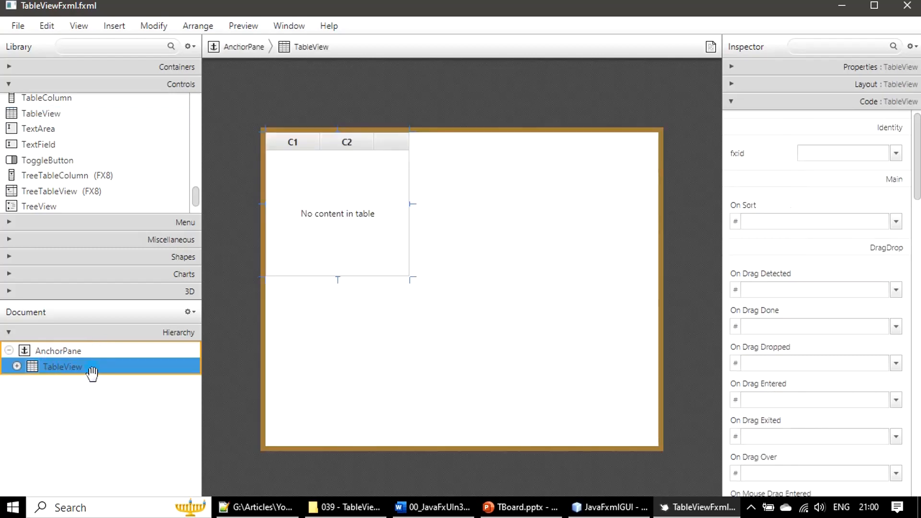
# - Resize the TableView to fill most of the AnchorPane
pyautogui.moveTo(414, 279); pyautogui.dragTo(660, 399)
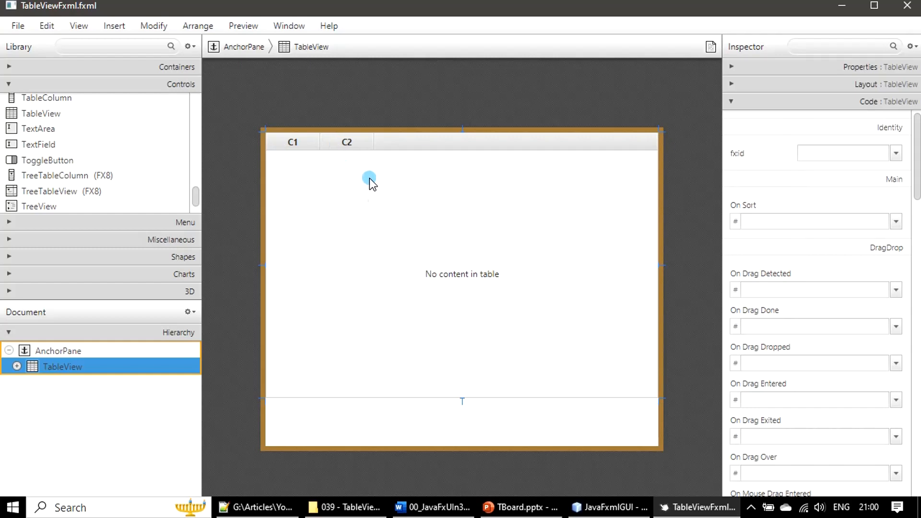
pyautogui.doubleClick(354, 10)
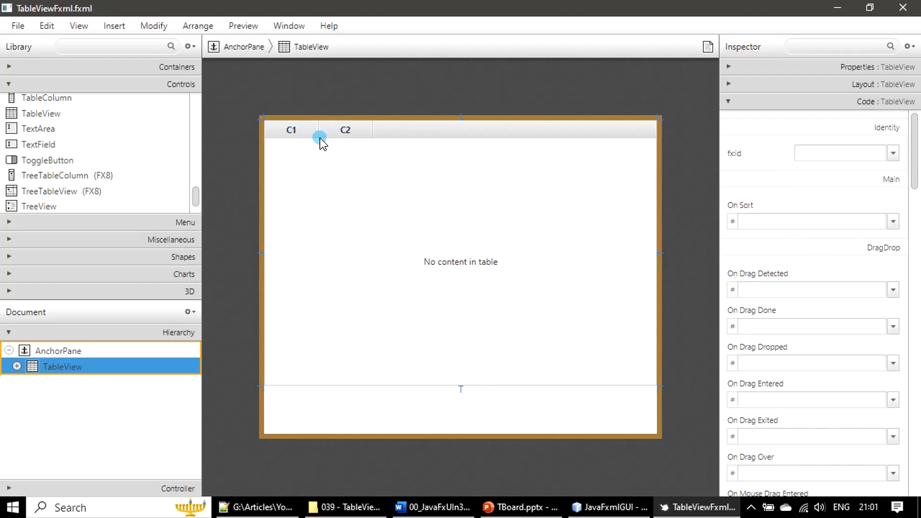
# - Add a third TableColumn to the TableView
pyautogui.click(284, 132)
pyautogui.click(271, 133)
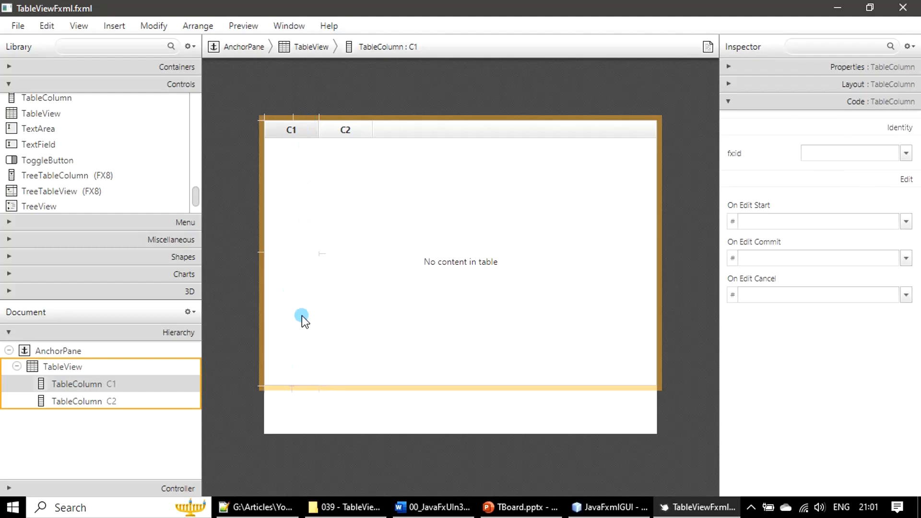
pyautogui.click(90, 385)
pyautogui.click(76, 402)
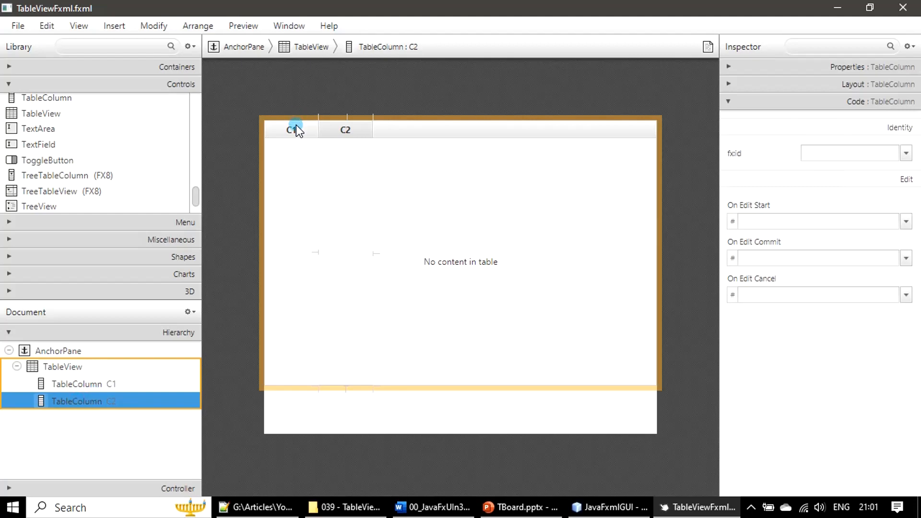
pyautogui.click(352, 131)
pyautogui.moveTo(194, 198)
pyautogui.mouseDown()
pyautogui.moveTo(197, 211)
pyautogui.moveTo(198, 182)
pyautogui.mouseUp()
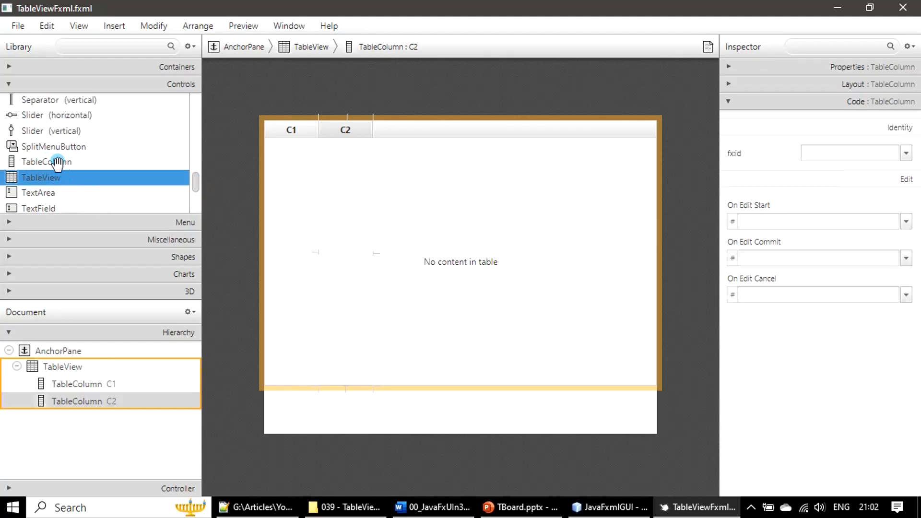
pyautogui.click(94, 162)
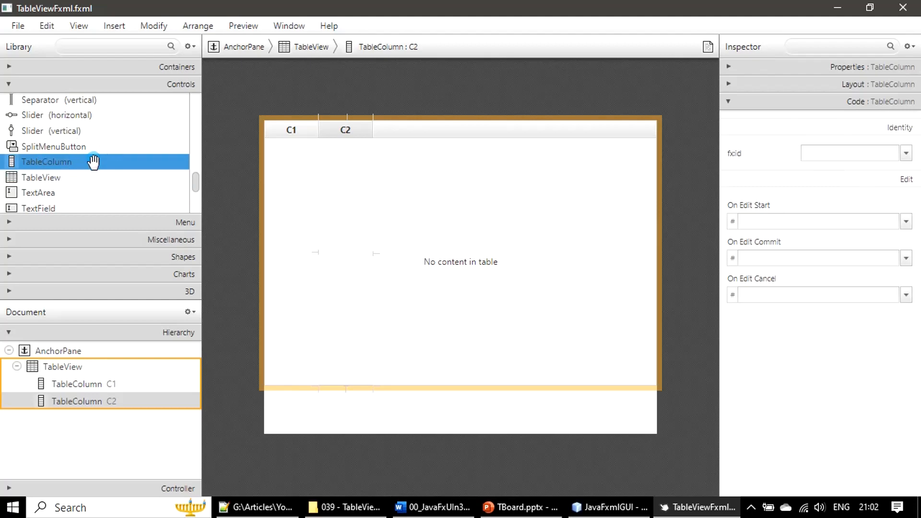
pyautogui.moveTo(93, 162); pyautogui.dragTo(98, 206)
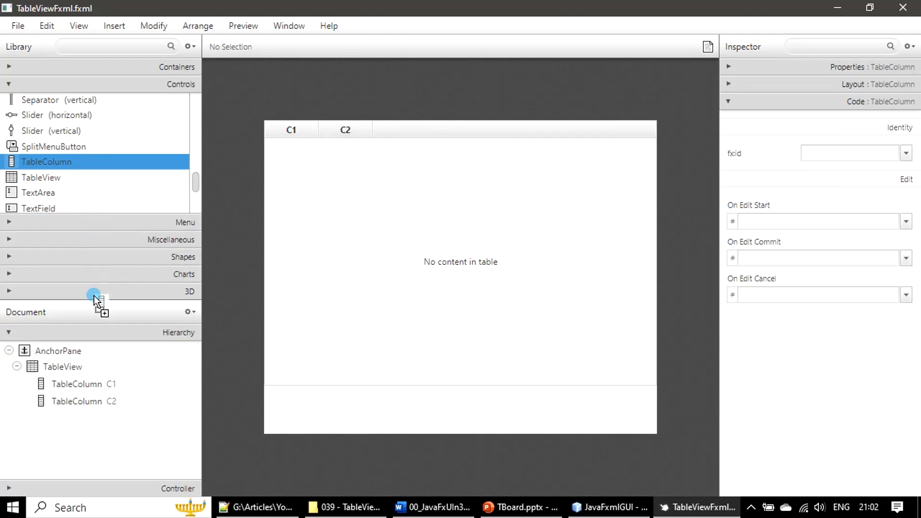
pyautogui.moveTo(94, 295); pyautogui.dragTo(76, 371)
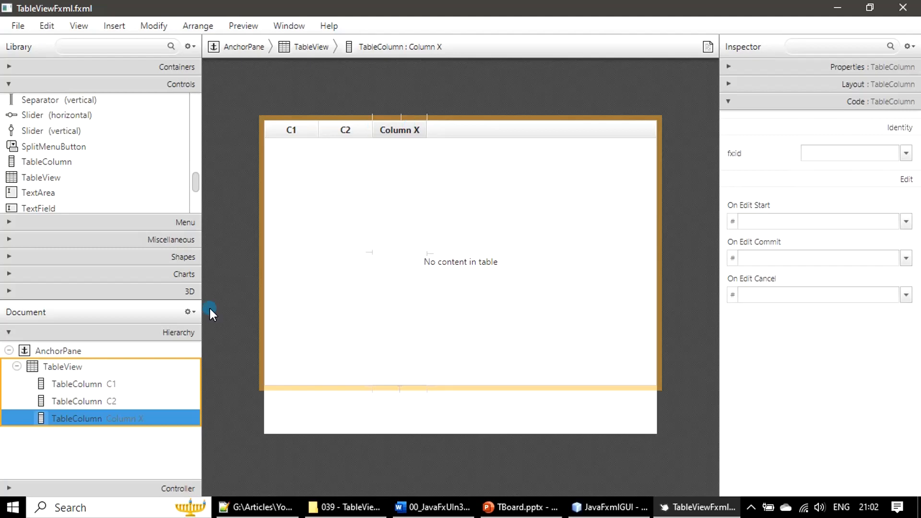
# - Set the first column's text to Name
pyautogui.click(89, 386)
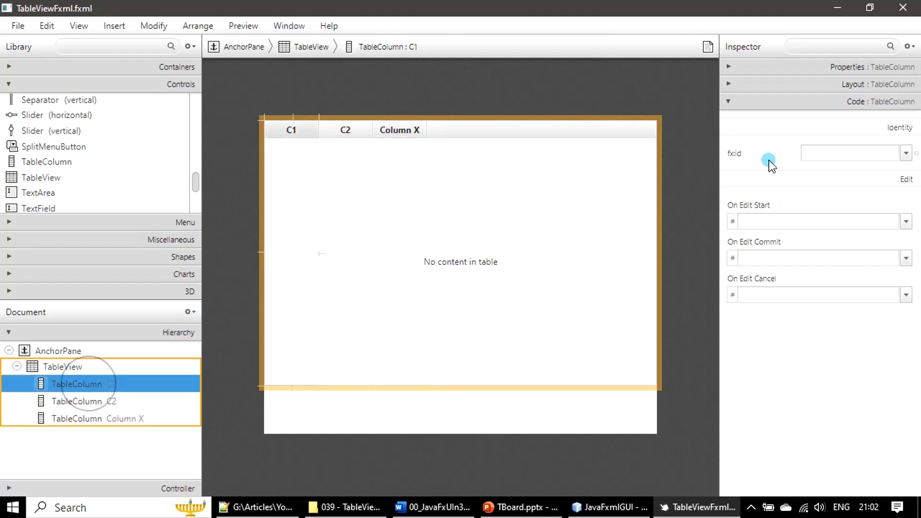
pyautogui.click(859, 68)
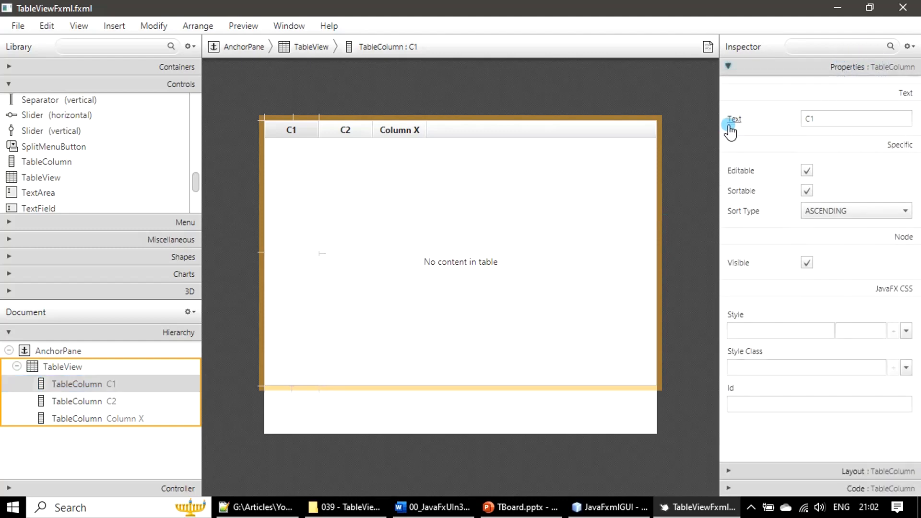
pyautogui.click(830, 119)
pyautogui.click(830, 120)
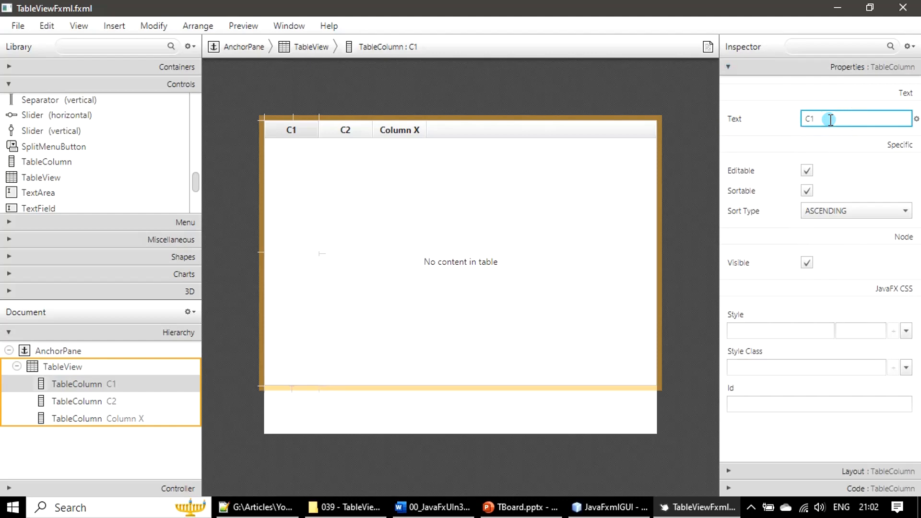
pyautogui.moveTo(830, 120); pyautogui.dragTo(791, 118)
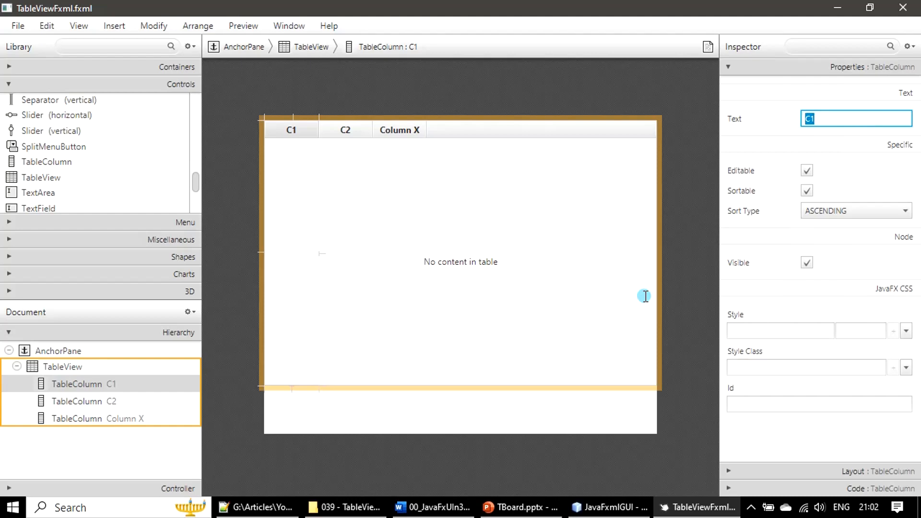
pyautogui.write('Name')
pyautogui.press('Return')
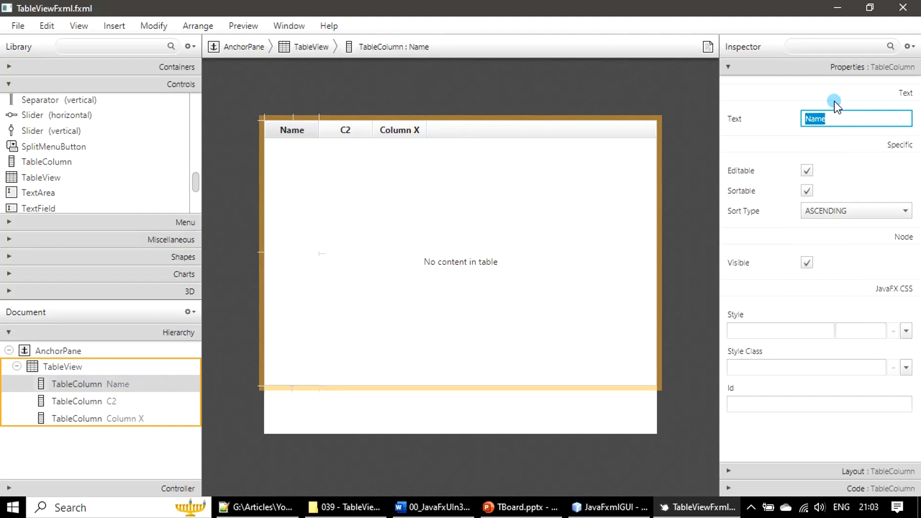
# - Rename the second column to Age
pyautogui.click(344, 132)
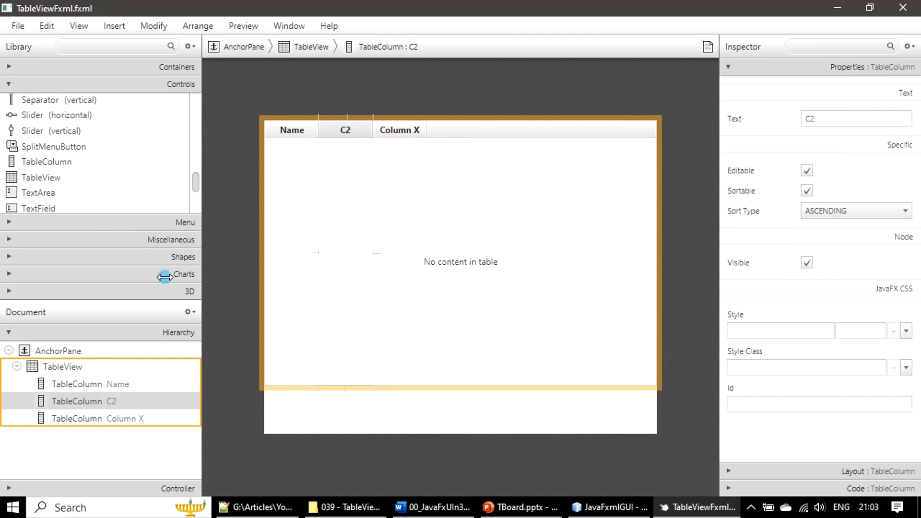
pyautogui.click(74, 403)
pyautogui.click(74, 403)
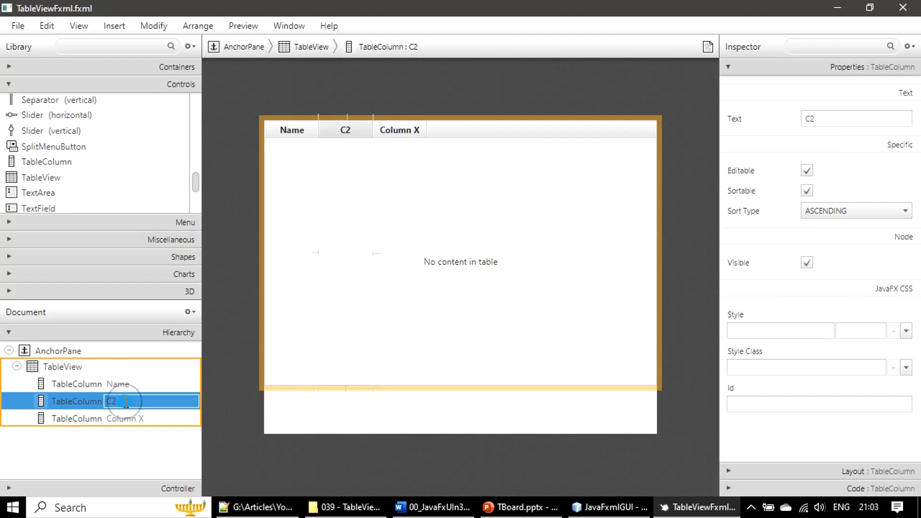
pyautogui.doubleClick(125, 402)
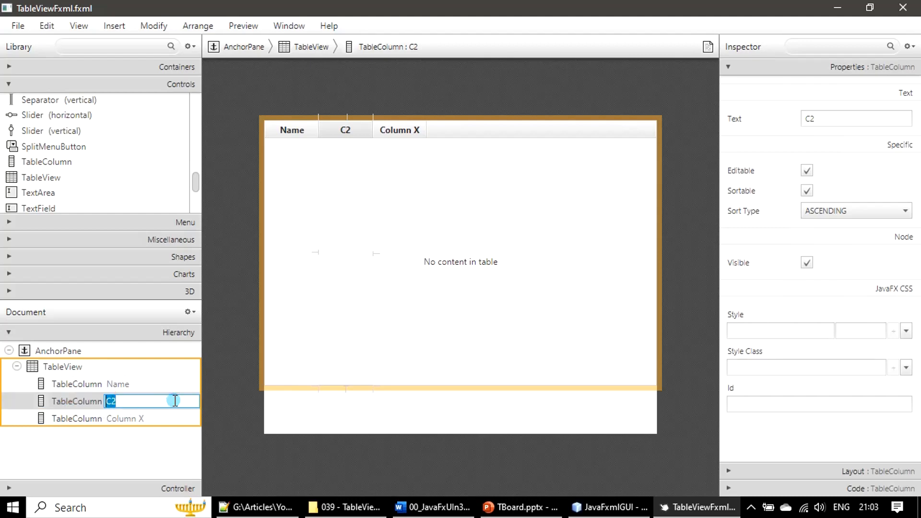
pyautogui.write('Age')
# - Rename the third column to Phone Number
pyautogui.doubleClick(135, 423)
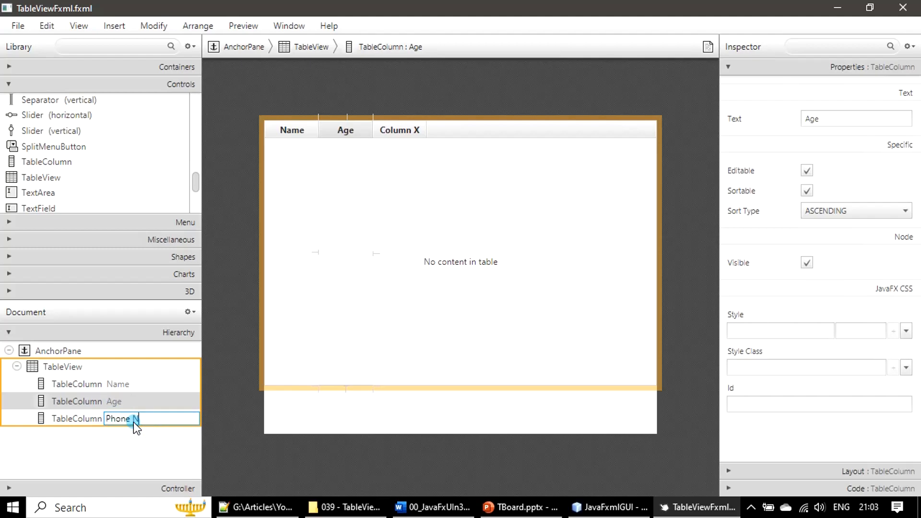
pyautogui.write('Phone Number')
pyautogui.click(178, 415)
pyautogui.press('Return')
# - Widen the Phone Number column to fill the remaining table width
pyautogui.click(806, 227)
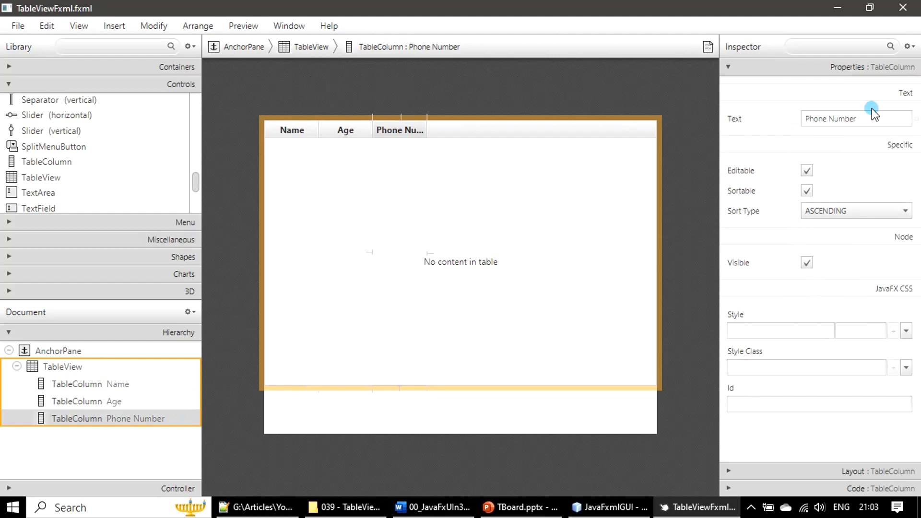
pyautogui.click(861, 119)
pyautogui.click(514, 157)
pyautogui.click(287, 129)
pyautogui.click(346, 129)
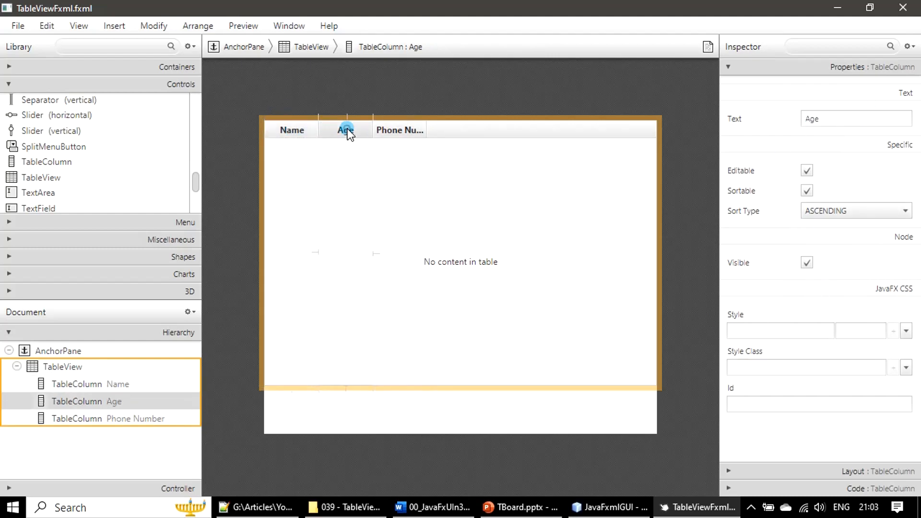
pyautogui.click(407, 131)
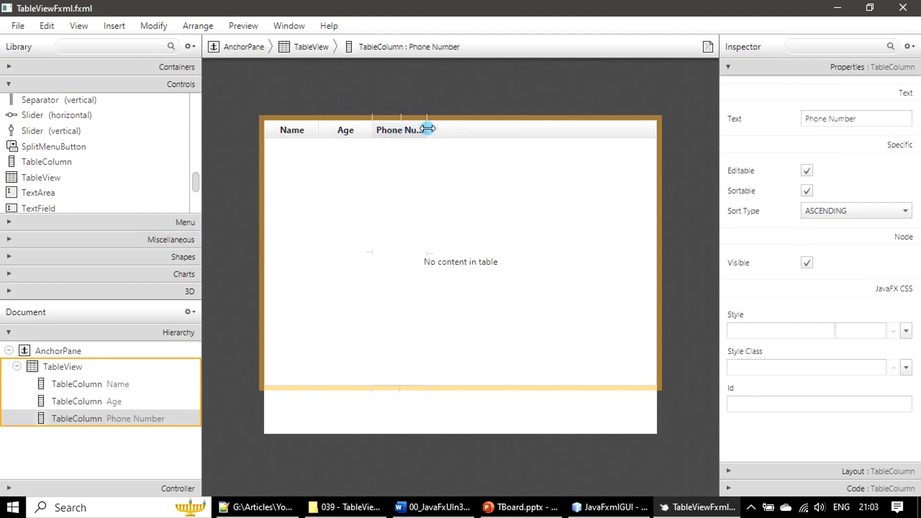
pyautogui.moveTo(428, 129); pyautogui.dragTo(655, 142)
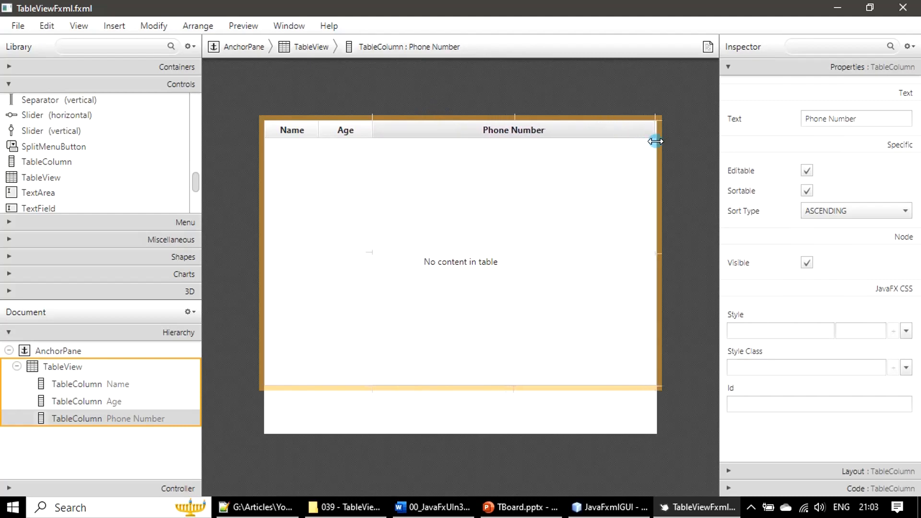
# - Resize the Name and Age columns so Name takes most of the table width and Age stays narrow
pyautogui.moveTo(371, 133); pyautogui.dragTo(565, 158)
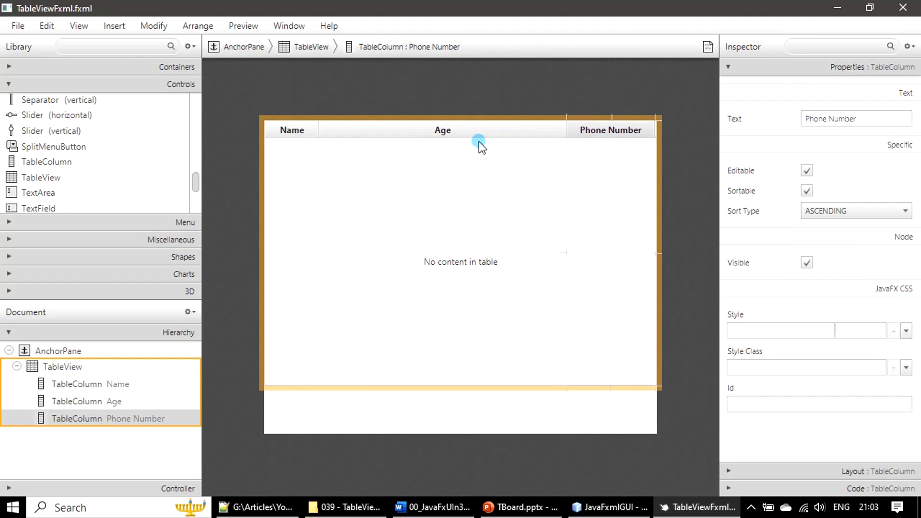
pyautogui.moveTo(319, 131); pyautogui.dragTo(533, 156)
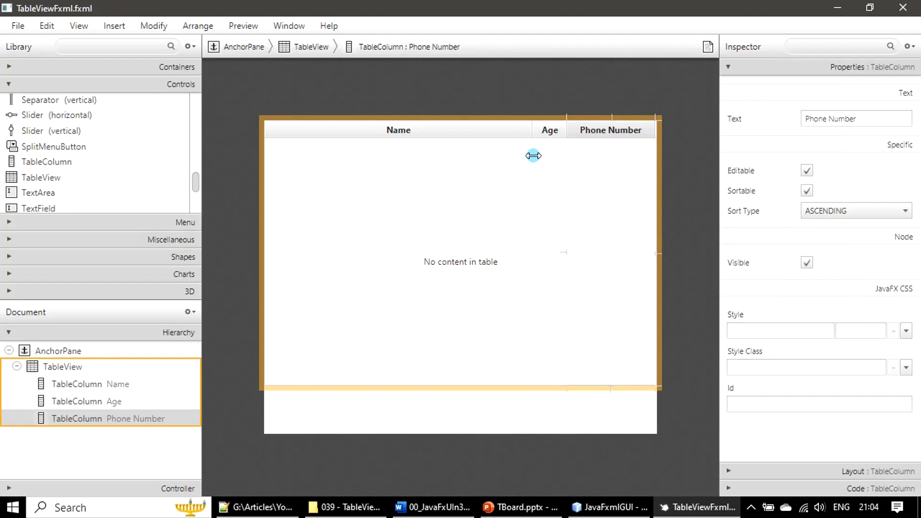
pyautogui.click(534, 155)
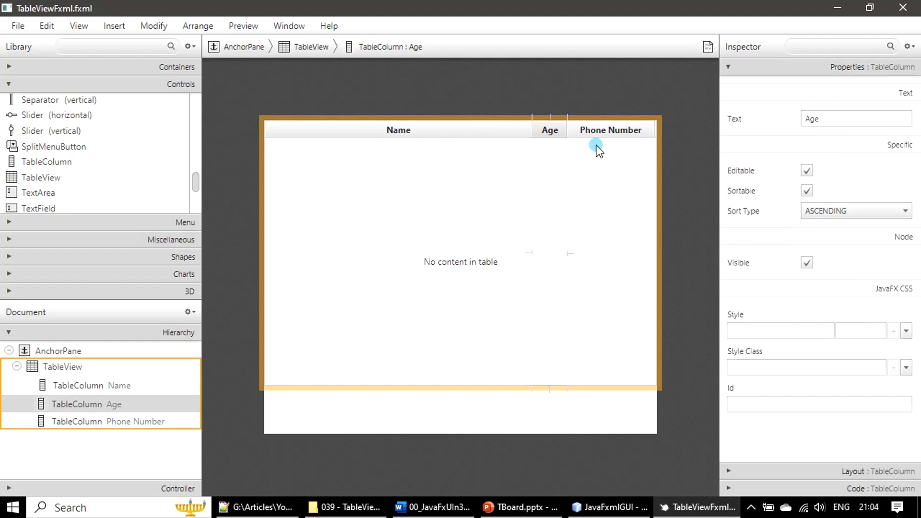
# - Save the FXML file
pyautogui.click(474, 178)
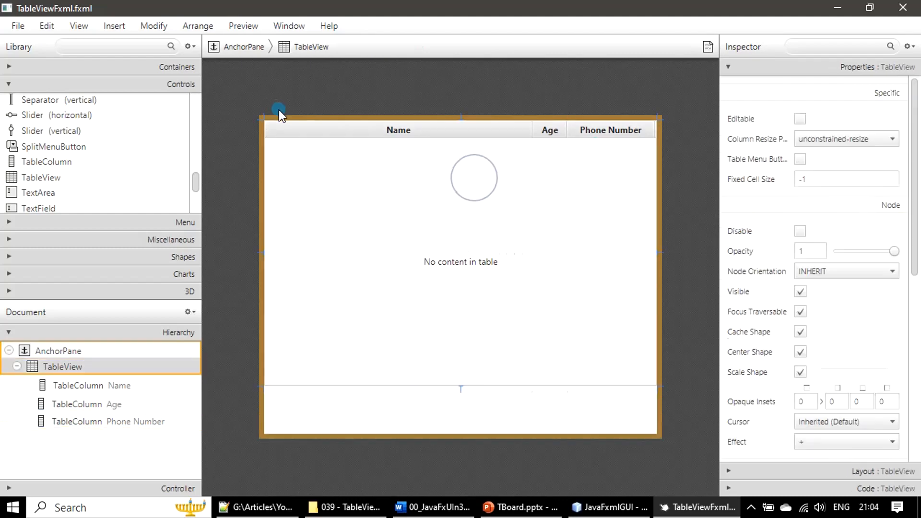
pyautogui.click(25, 28)
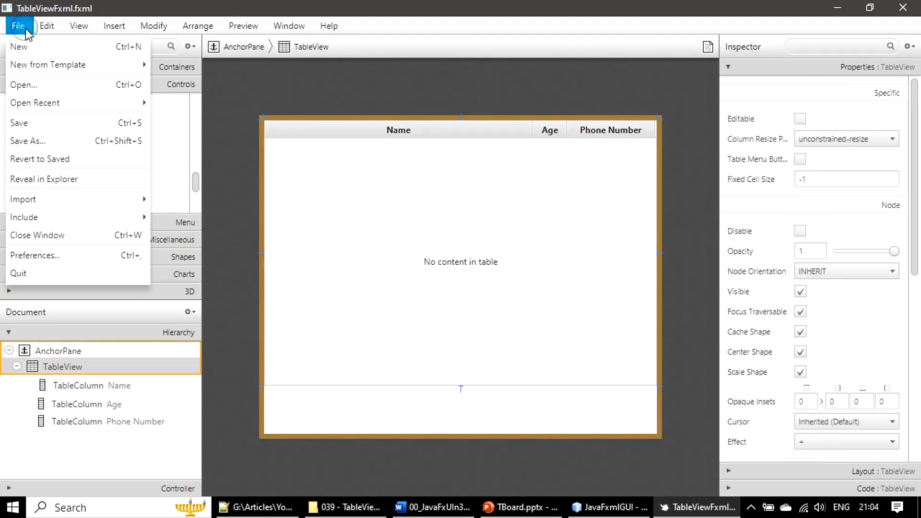
pyautogui.click(18, 123)
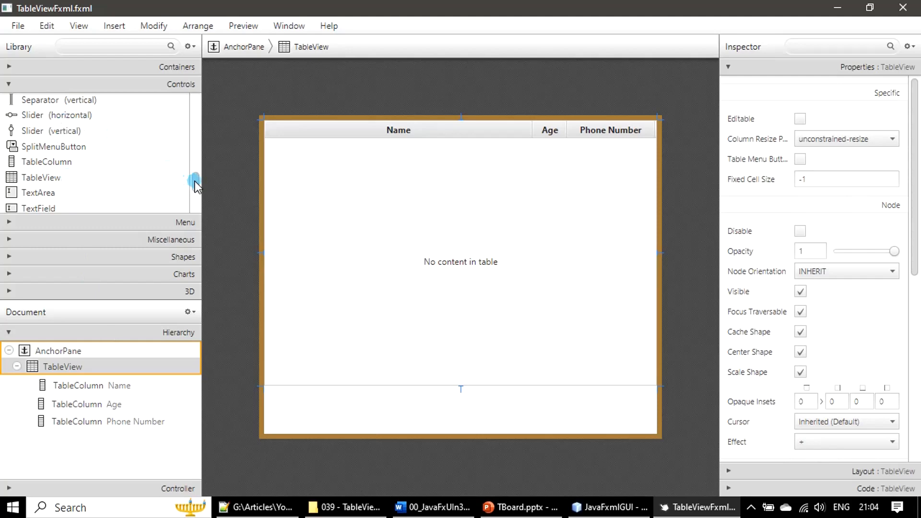
# - Add an HBox container from the Containers library to the AnchorPane
pyautogui.moveTo(195, 181); pyautogui.dragTo(186, 96)
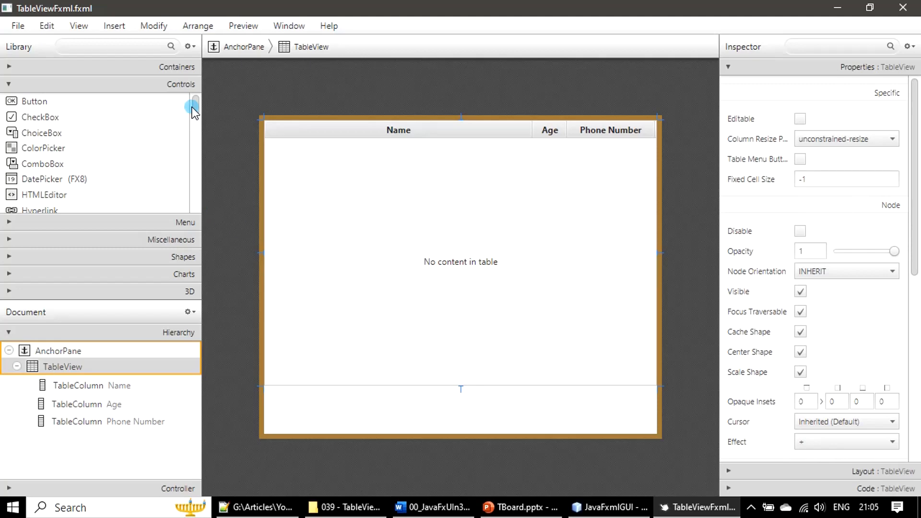
pyautogui.click(8, 85)
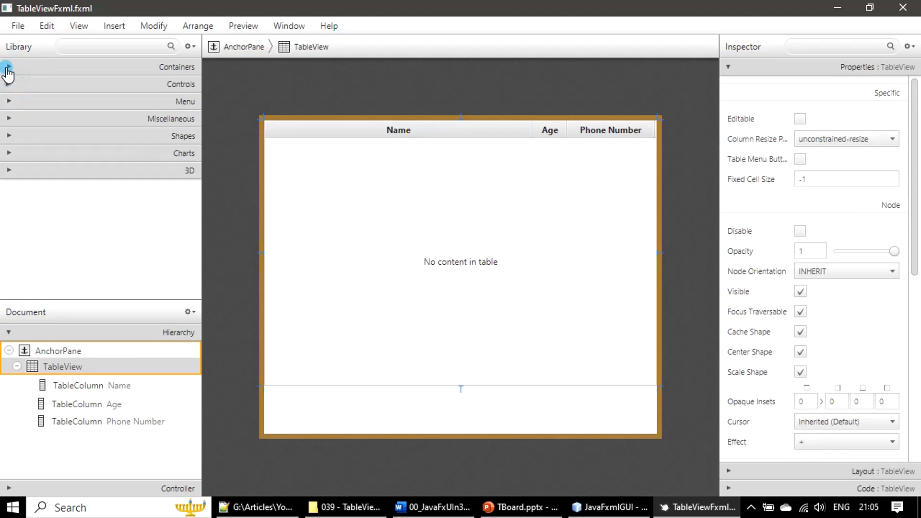
pyautogui.click(7, 67)
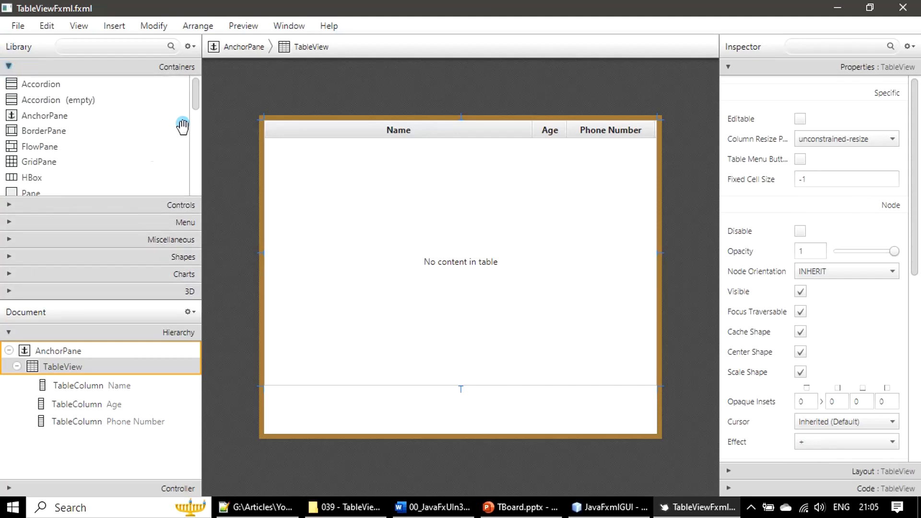
pyautogui.click(34, 177)
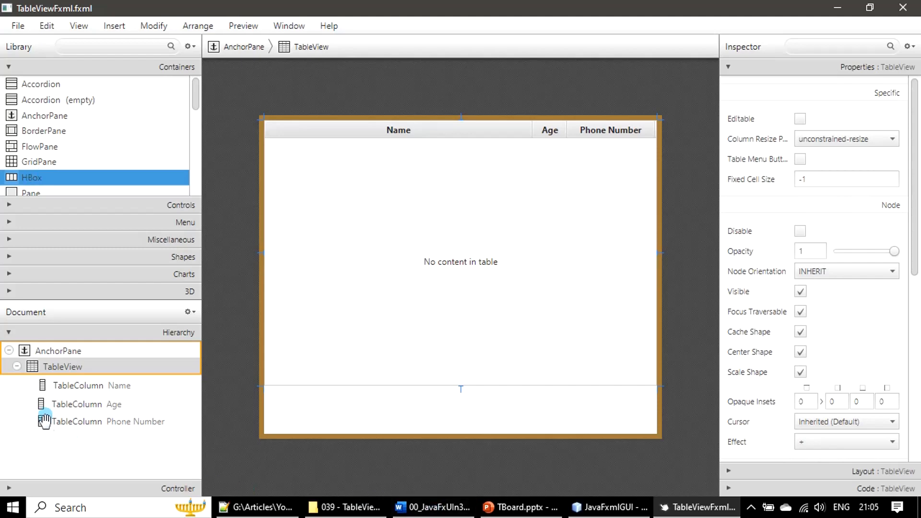
pyautogui.click(17, 367)
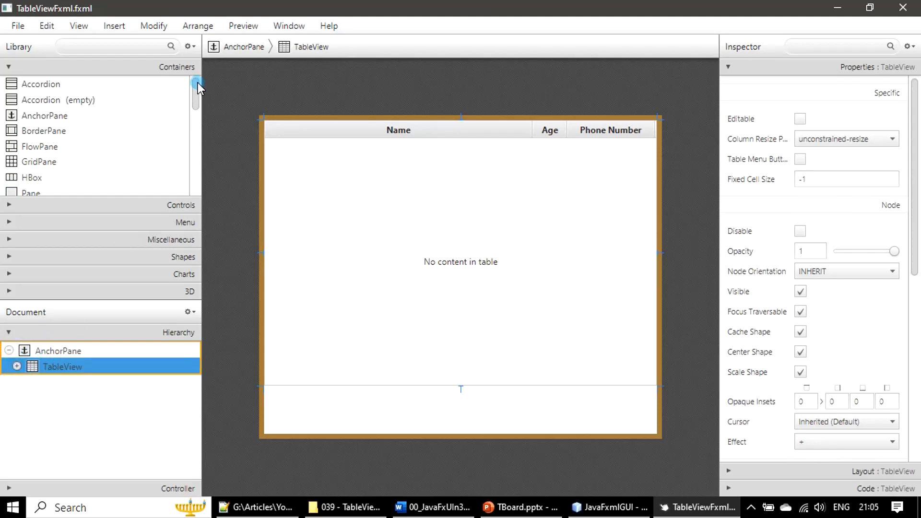
pyautogui.moveTo(45, 174); pyautogui.dragTo(53, 177)
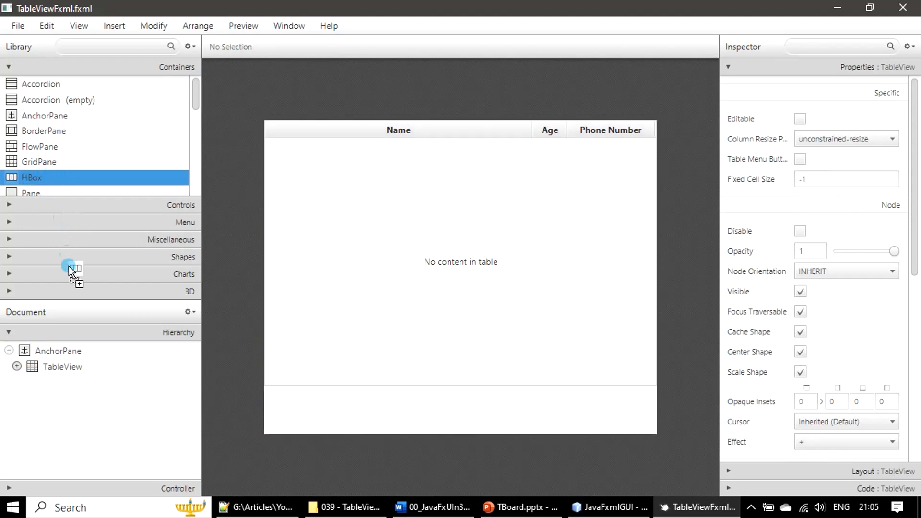
pyautogui.moveTo(68, 265); pyautogui.dragTo(70, 352)
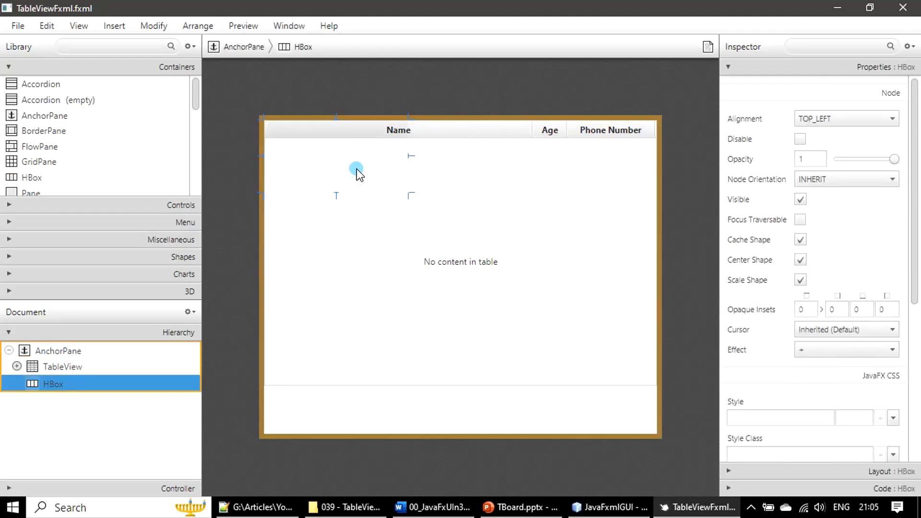
# - Position the HBox along the bottom of the pane below the table, stretched across its full width
pyautogui.moveTo(367, 180); pyautogui.dragTo(380, 437)
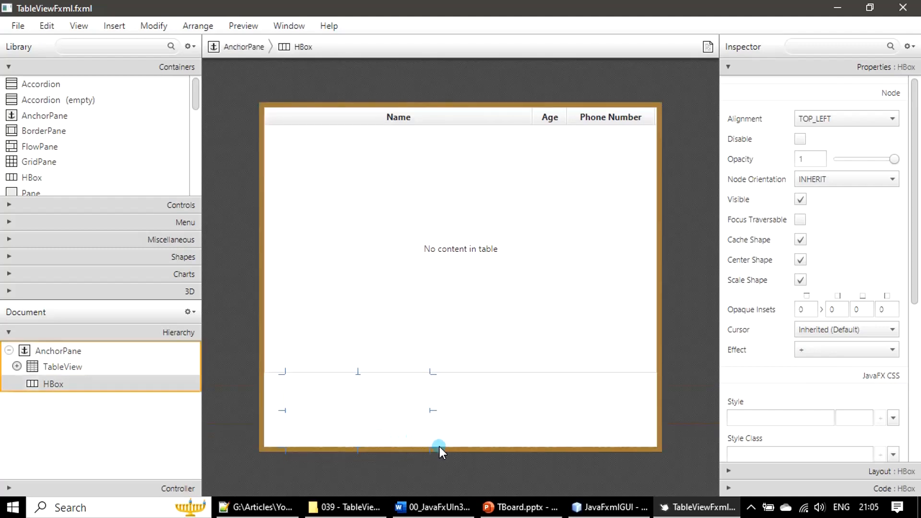
pyautogui.moveTo(281, 371); pyautogui.dragTo(298, 411)
pyautogui.moveTo(350, 430); pyautogui.dragTo(318, 393)
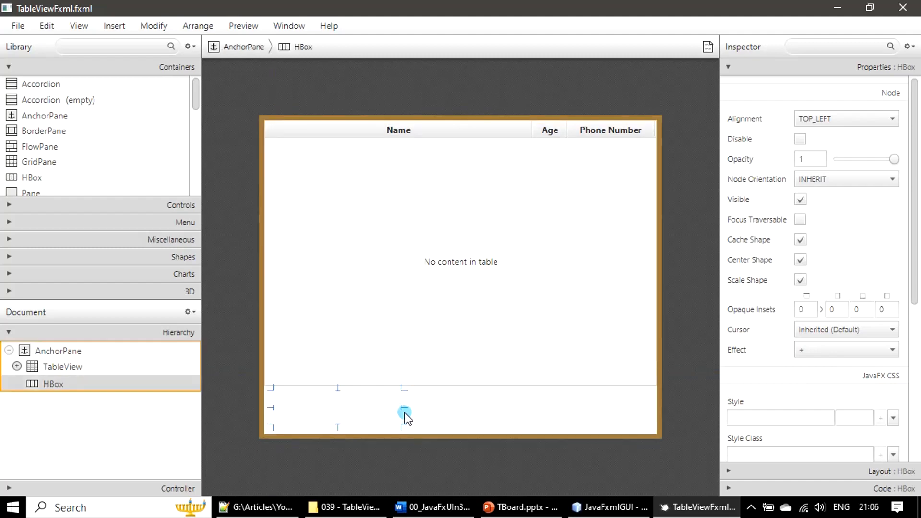
pyautogui.moveTo(405, 411); pyautogui.dragTo(655, 404)
pyautogui.click(450, 430)
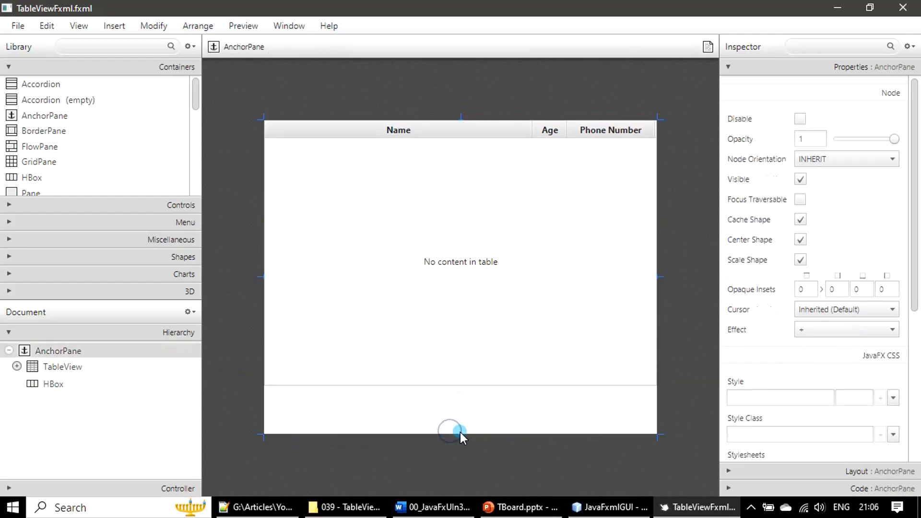
# - Move the TableView up and to the left within the pane
pyautogui.click(335, 189)
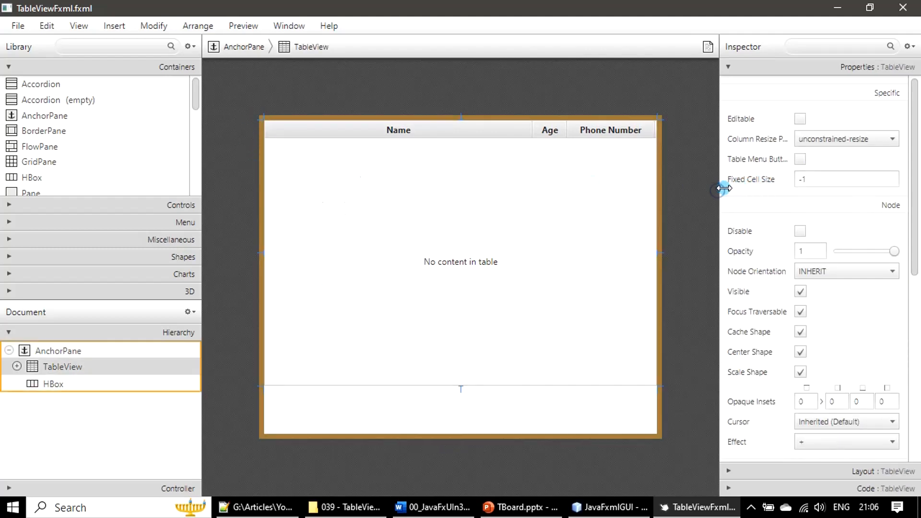
pyautogui.moveTo(261, 117); pyautogui.dragTo(205, 104)
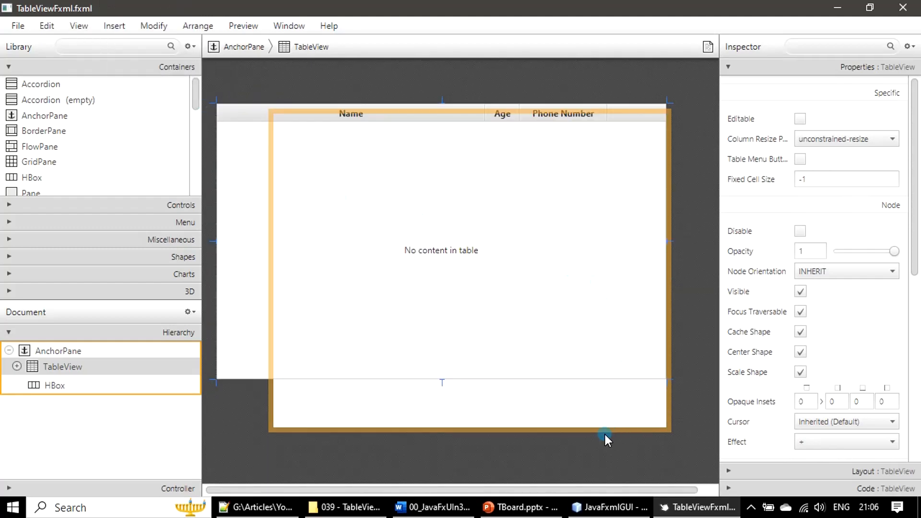
pyautogui.click(586, 434)
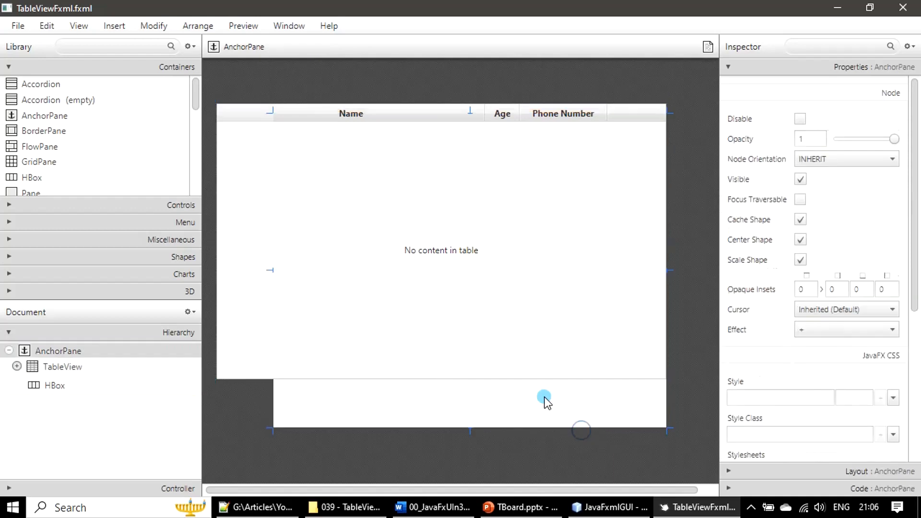
pyautogui.click(392, 250)
pyautogui.click(260, 114)
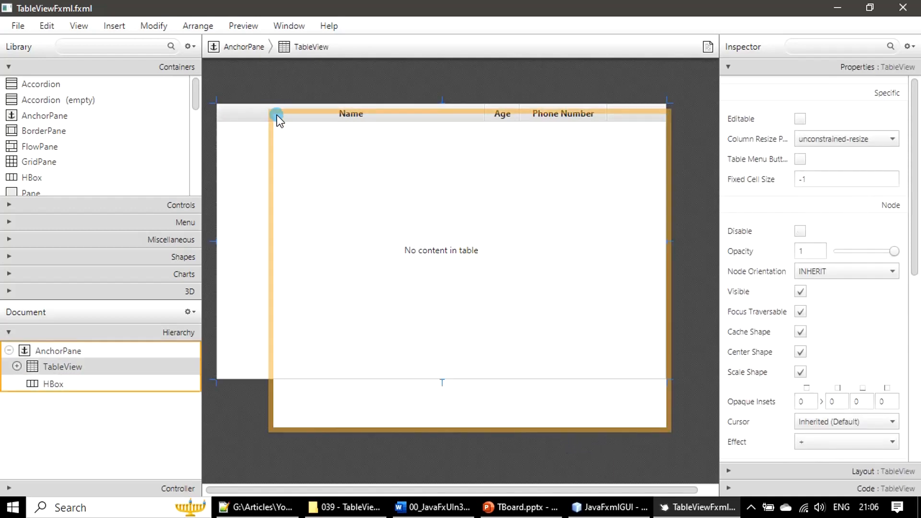
pyautogui.click(335, 410)
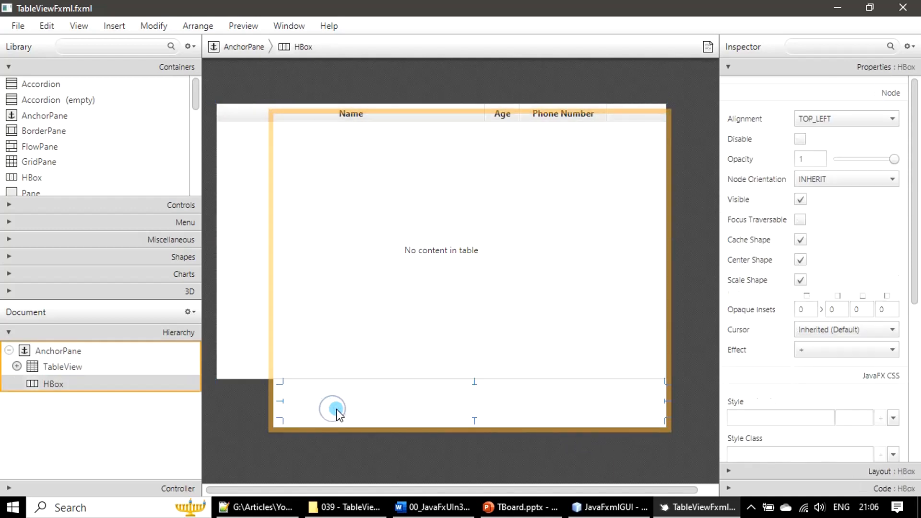
# - Enlarge the AnchorPane to the left and reposition the TableView inside it
pyautogui.click(269, 431)
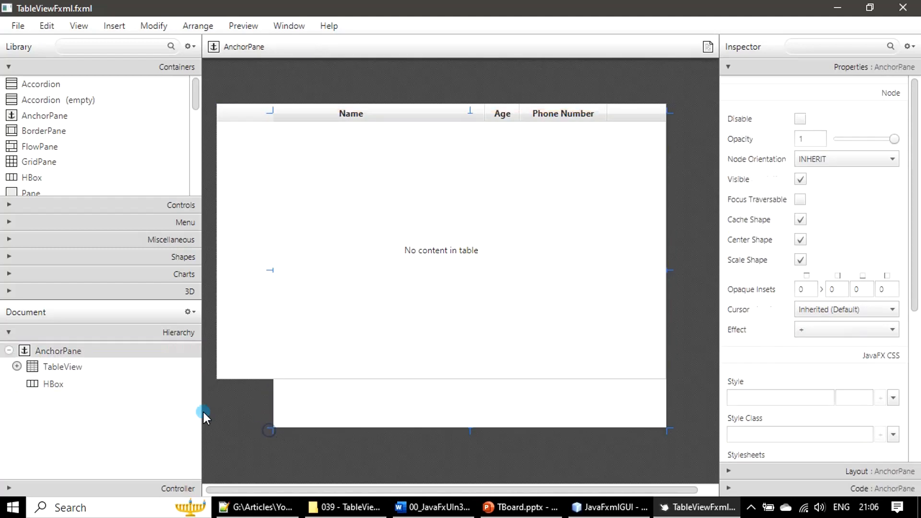
pyautogui.moveTo(269, 433); pyautogui.dragTo(211, 418)
pyautogui.click(254, 215)
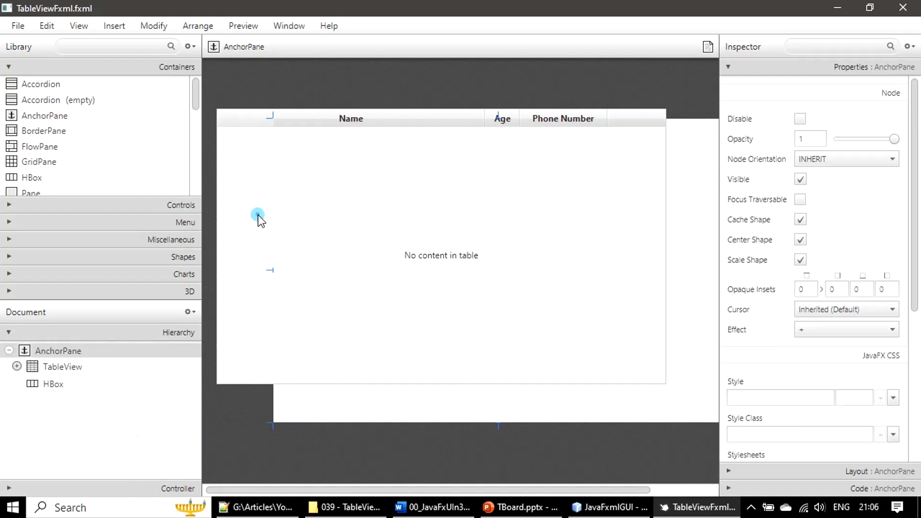
pyautogui.moveTo(236, 119); pyautogui.dragTo(302, 140)
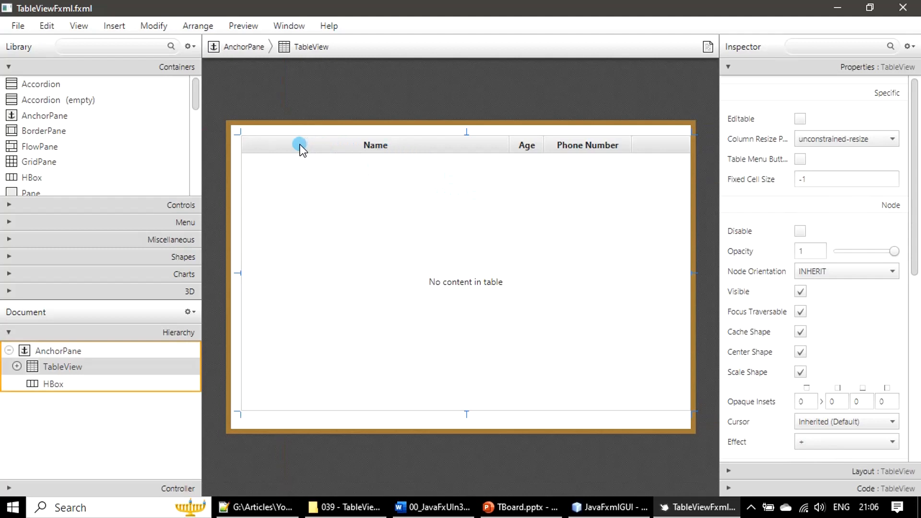
pyautogui.click(234, 430)
pyautogui.moveTo(231, 431); pyautogui.dragTo(117, 422)
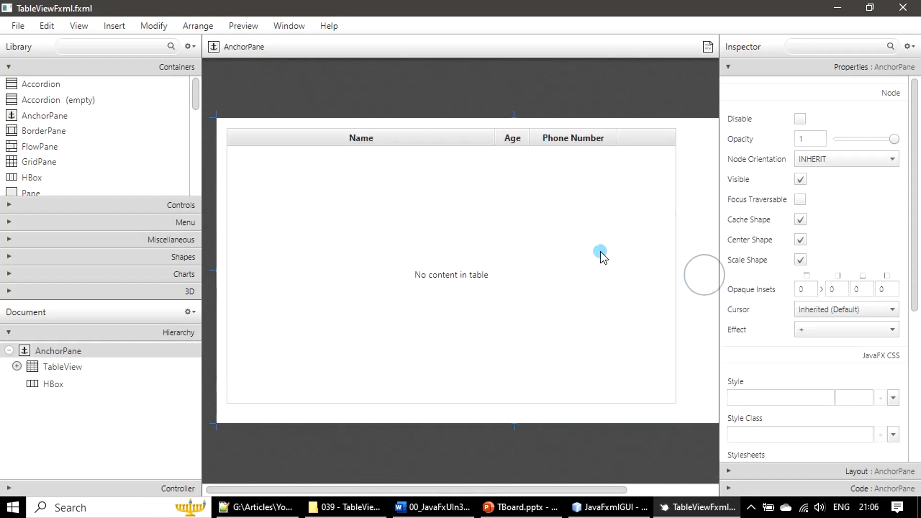
pyautogui.click(274, 140)
pyautogui.moveTo(280, 136); pyautogui.dragTo(272, 136)
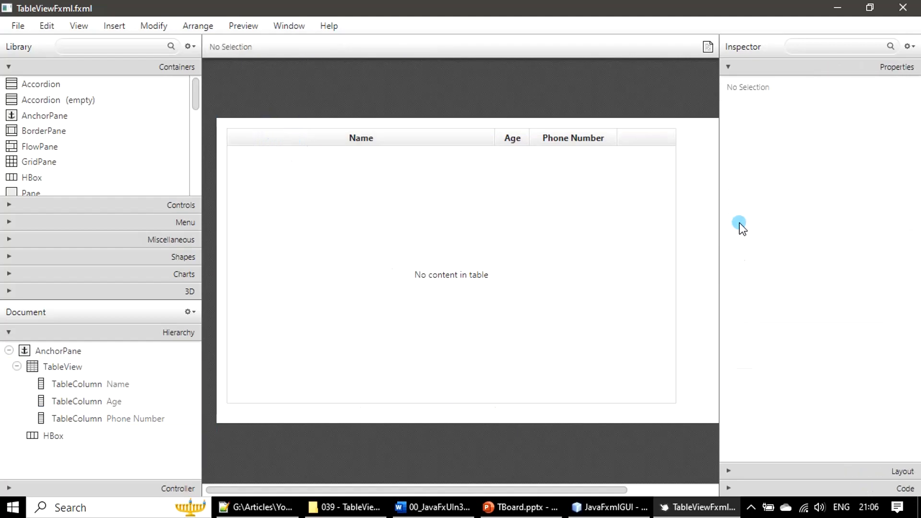
# - Stretch the TableView's right edge out to the right side of the pane
pyautogui.click(666, 258)
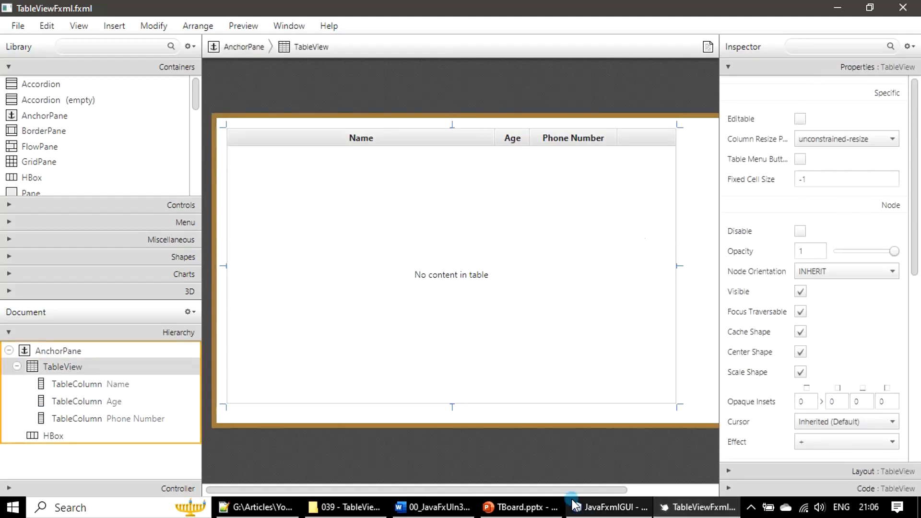
pyautogui.moveTo(528, 491); pyautogui.dragTo(630, 494)
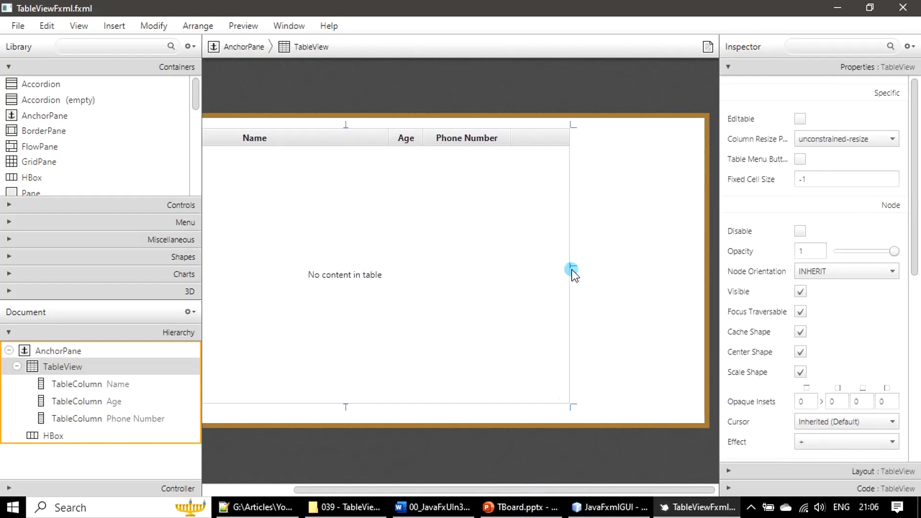
pyautogui.moveTo(573, 264); pyautogui.dragTo(703, 271)
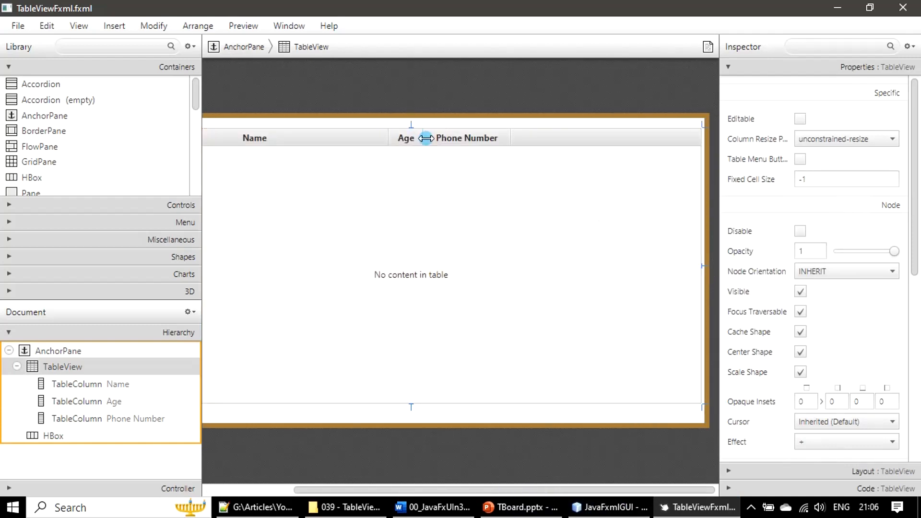
# - Readjust the Name, Age and Phone Number column widths to span the widened table
pyautogui.moveTo(426, 138)
pyautogui.mouseDown()
pyautogui.moveTo(461, 139)
pyautogui.moveTo(469, 149)
pyautogui.moveTo(440, 148)
pyautogui.mouseUp()
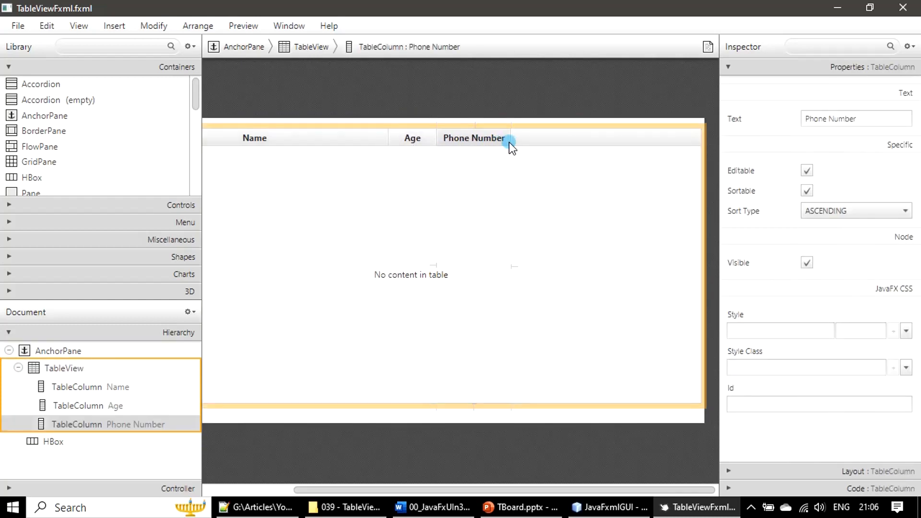
pyautogui.moveTo(512, 142); pyautogui.dragTo(701, 160)
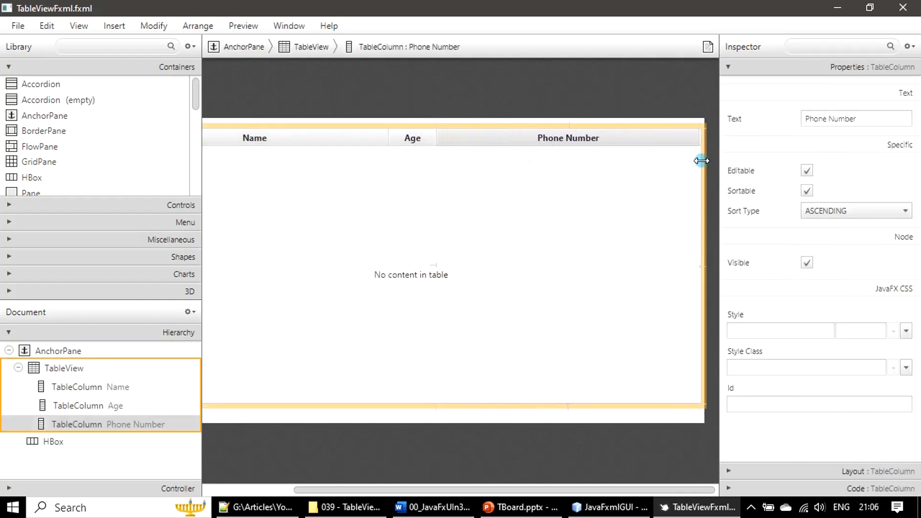
pyautogui.moveTo(439, 139); pyautogui.dragTo(598, 146)
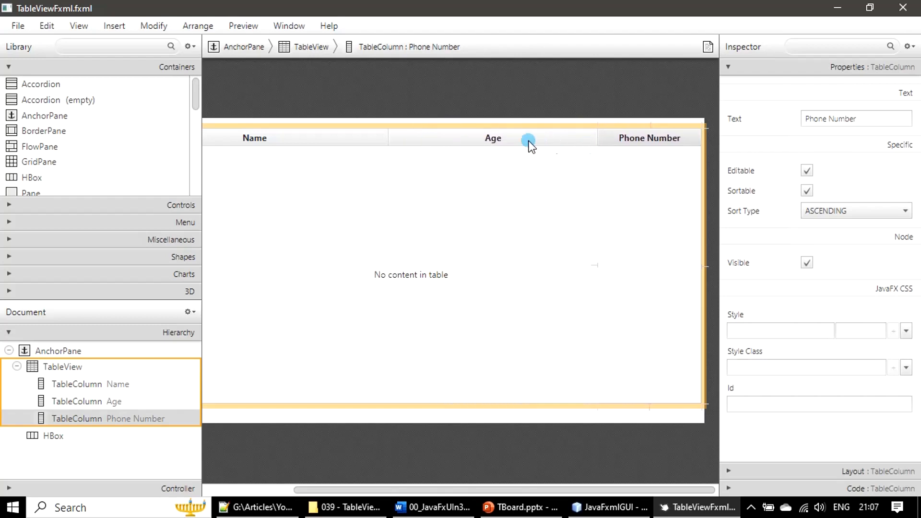
pyautogui.click(476, 143)
pyautogui.moveTo(389, 138); pyautogui.dragTo(512, 143)
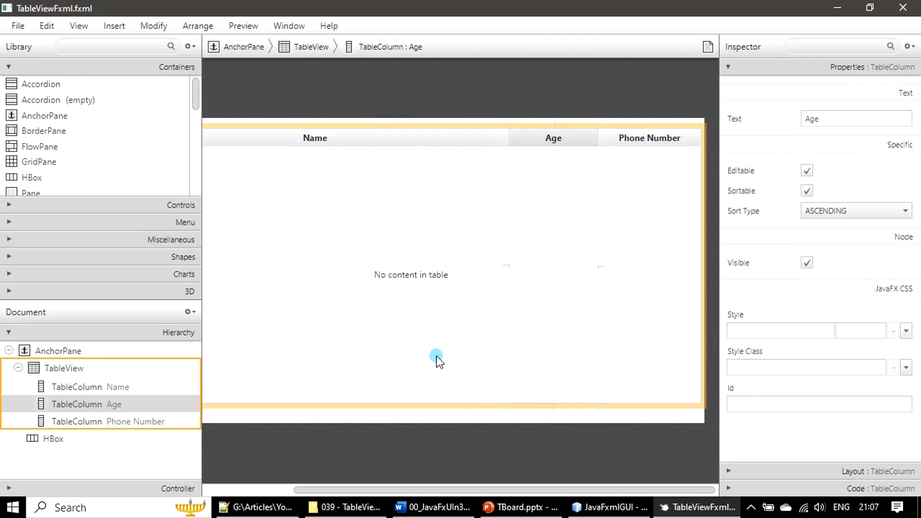
# - Extend the AnchorPane's bottom edge downward to make room beneath the table
pyautogui.moveTo(433, 491); pyautogui.dragTo(332, 493)
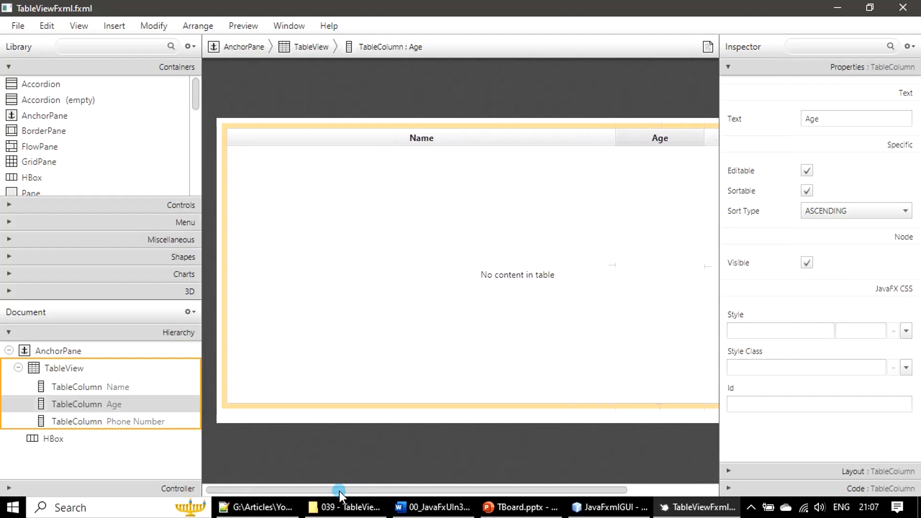
pyautogui.click(418, 418)
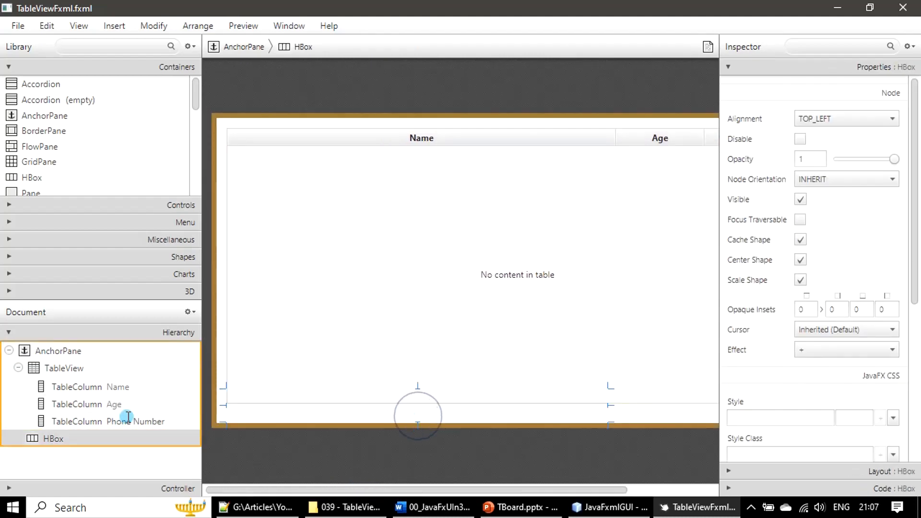
pyautogui.click(53, 441)
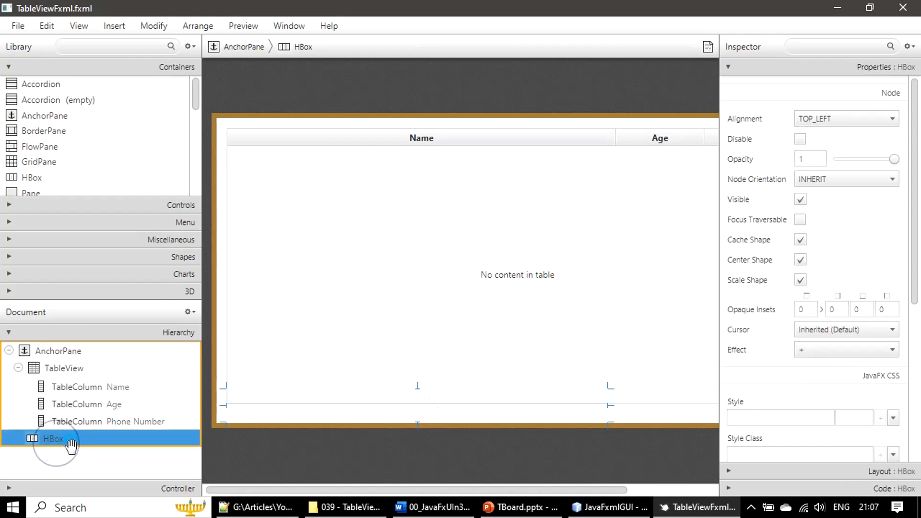
pyautogui.click(544, 404)
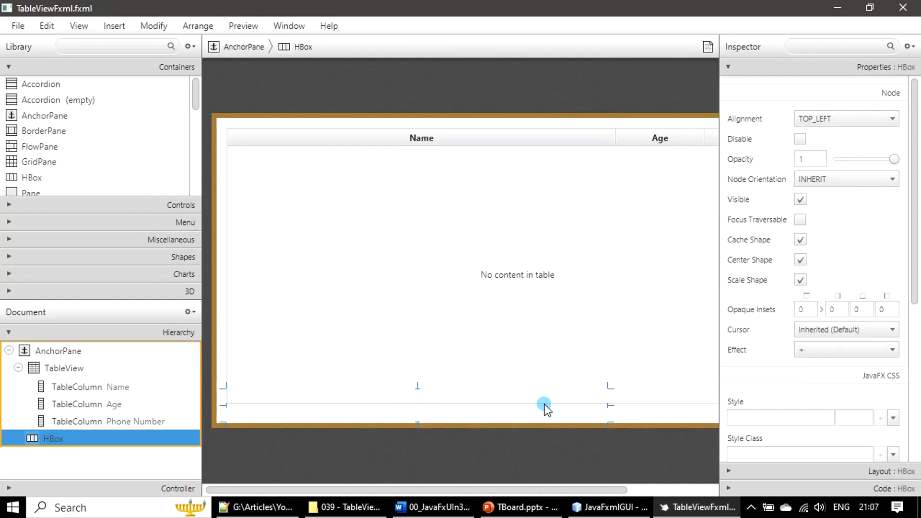
pyautogui.click(666, 420)
pyautogui.click(511, 430)
pyautogui.moveTo(514, 426); pyautogui.dragTo(516, 453)
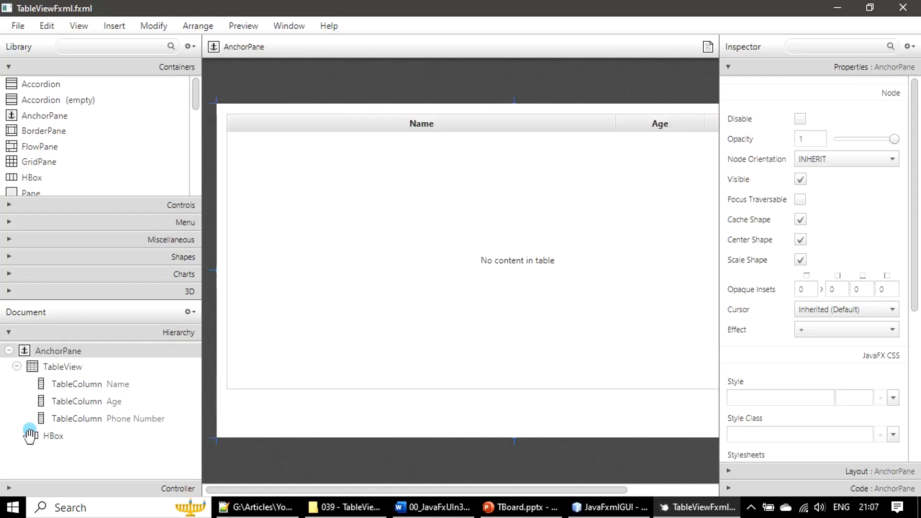
# - Move the HBox down to sit directly beneath the TableView inside the pane
pyautogui.click(48, 437)
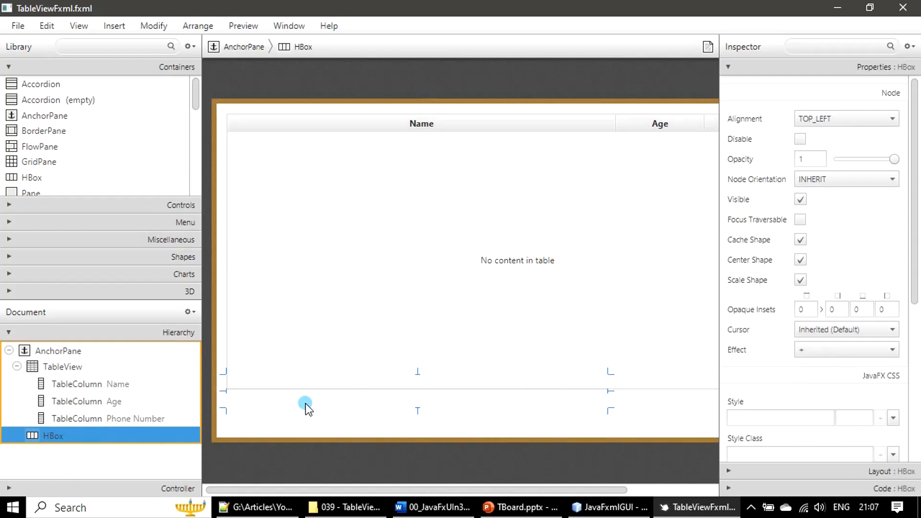
pyautogui.click(358, 403)
pyautogui.moveTo(357, 406); pyautogui.dragTo(361, 427)
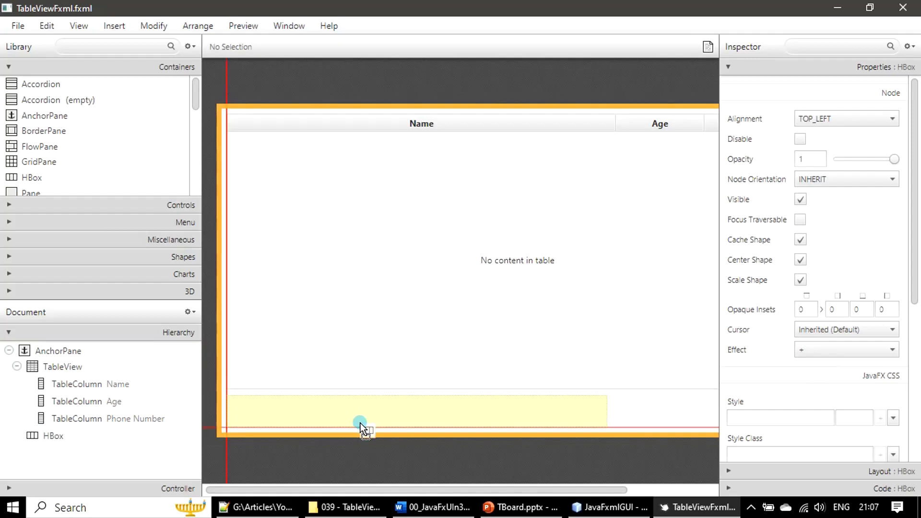
pyautogui.moveTo(361, 427); pyautogui.dragTo(394, 453)
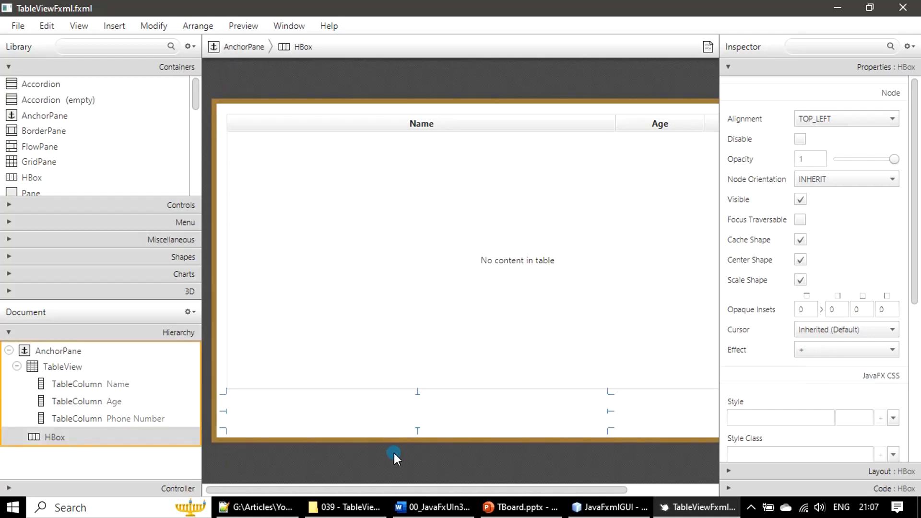
# - Stretch the HBox's right edge to the pane's right side and save the FXML file
pyautogui.moveTo(379, 493); pyautogui.dragTo(499, 509)
pyautogui.click(523, 449)
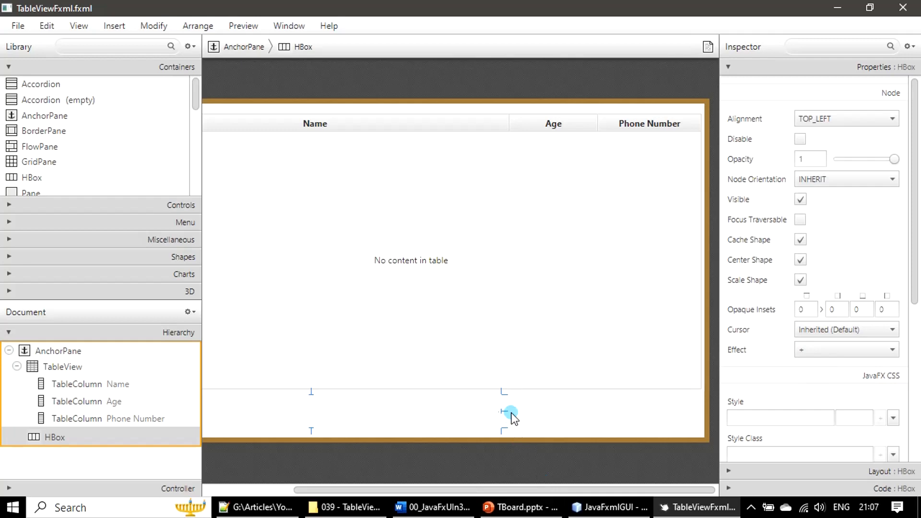
pyautogui.moveTo(505, 413); pyautogui.dragTo(704, 427)
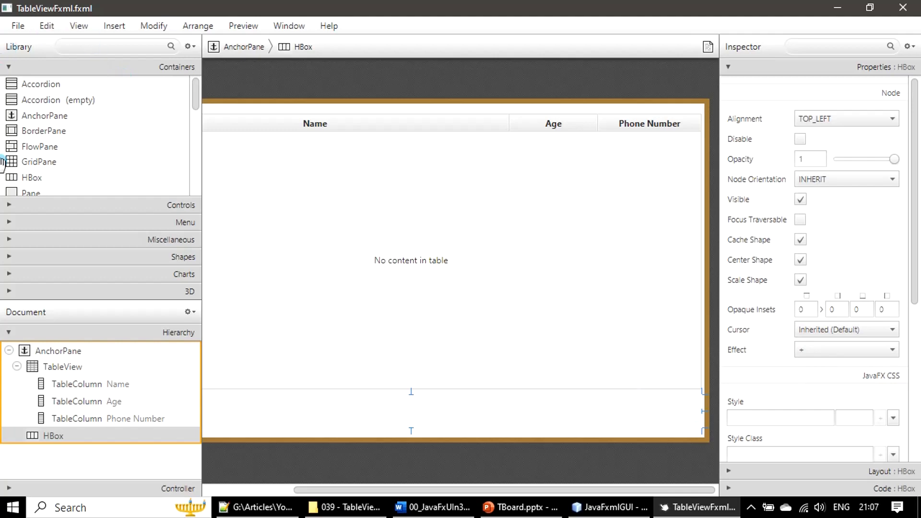
pyautogui.click(17, 30)
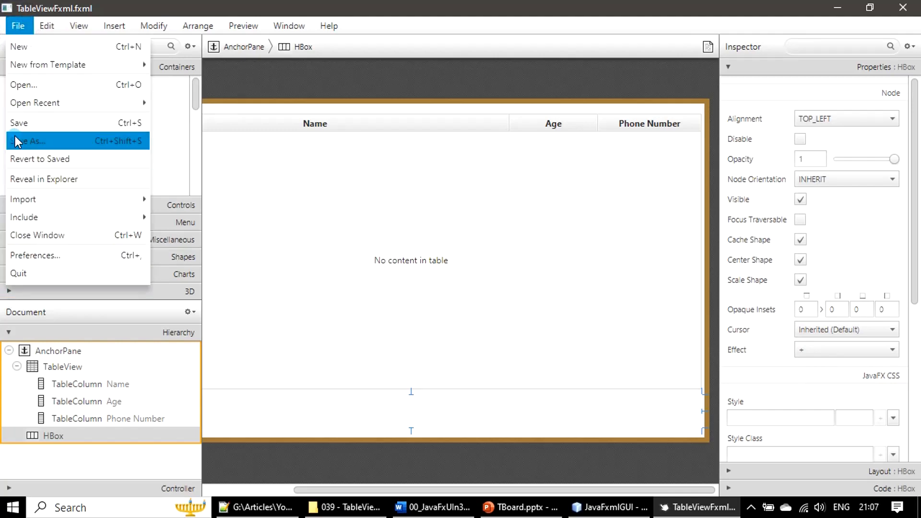
pyautogui.click(14, 123)
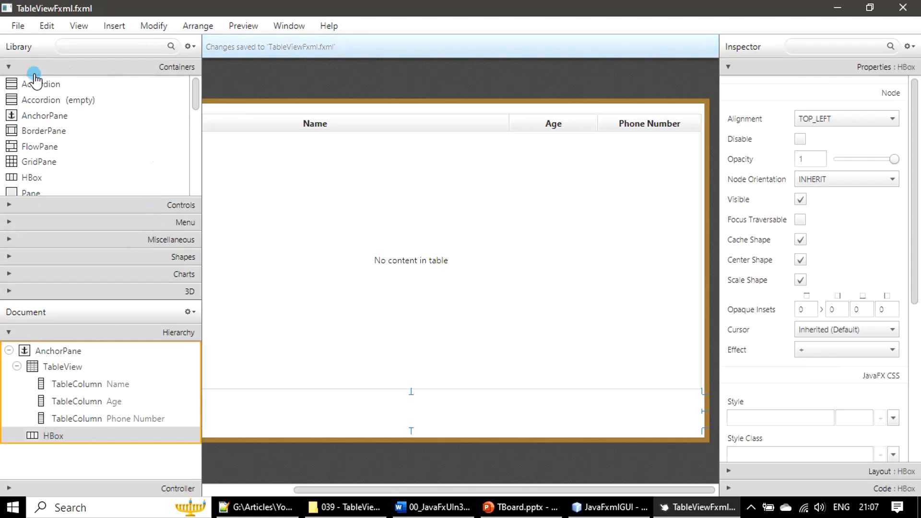
# - Add three Label controls into the HBox below the table
pyautogui.click(8, 67)
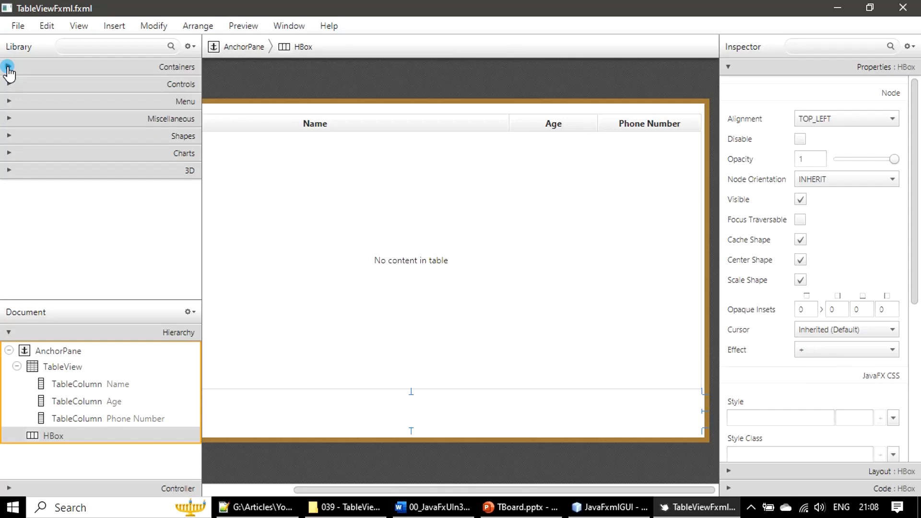
pyautogui.click(9, 84)
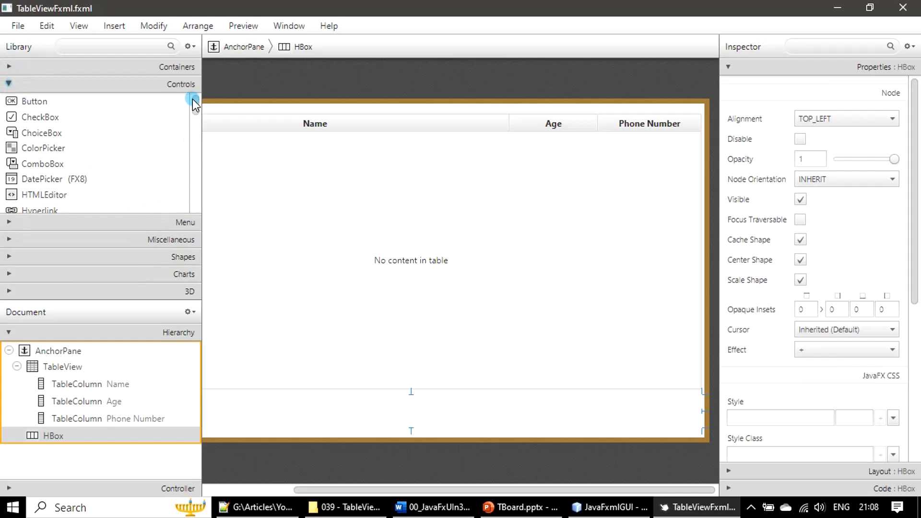
pyautogui.moveTo(195, 105); pyautogui.dragTo(195, 124)
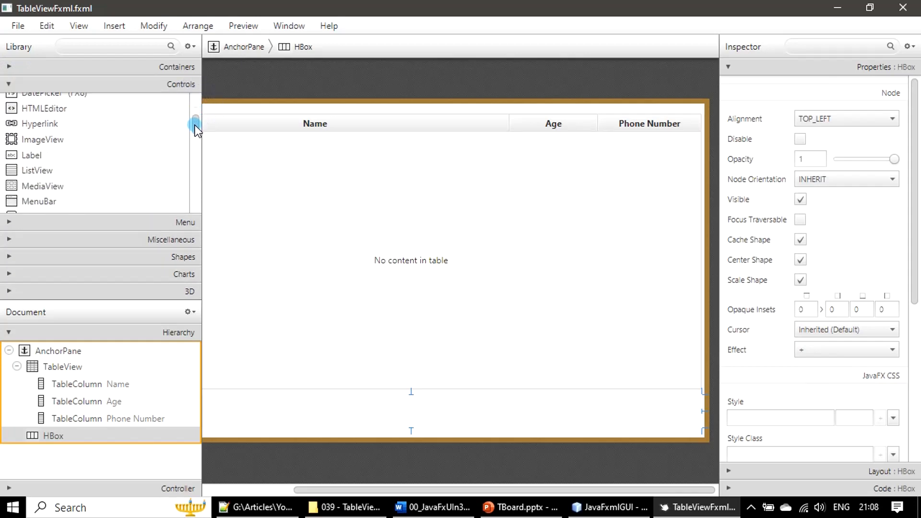
pyautogui.moveTo(33, 155); pyautogui.dragTo(56, 438)
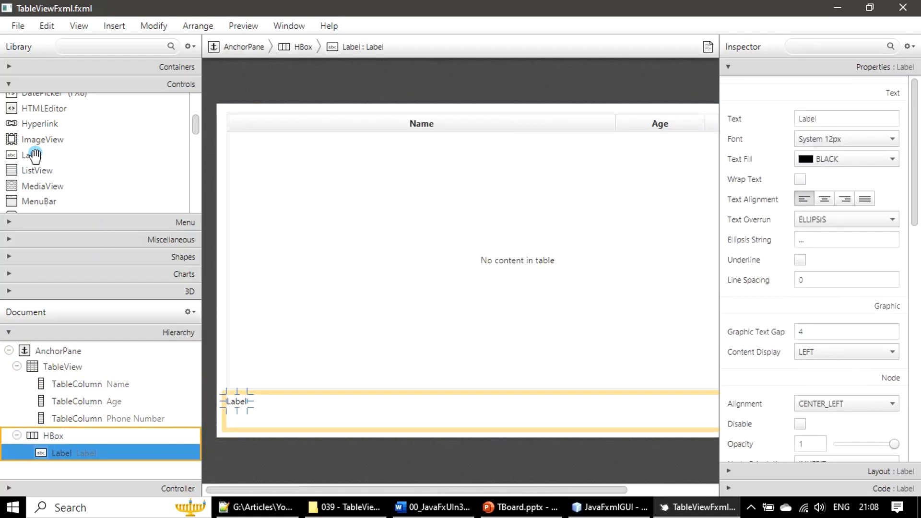
pyautogui.moveTo(34, 153)
pyautogui.mouseDown()
pyautogui.moveTo(29, 366)
pyautogui.moveTo(51, 433)
pyautogui.mouseUp()
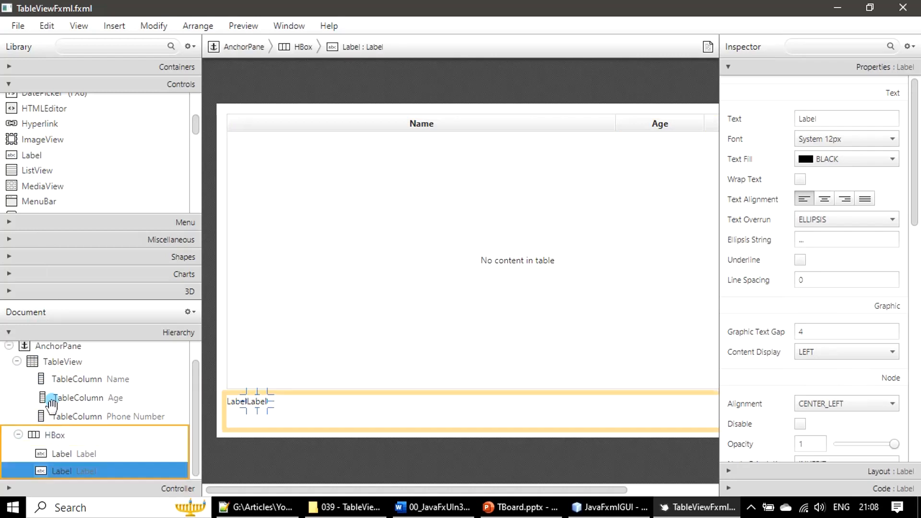
pyautogui.moveTo(32, 151); pyautogui.dragTo(71, 441)
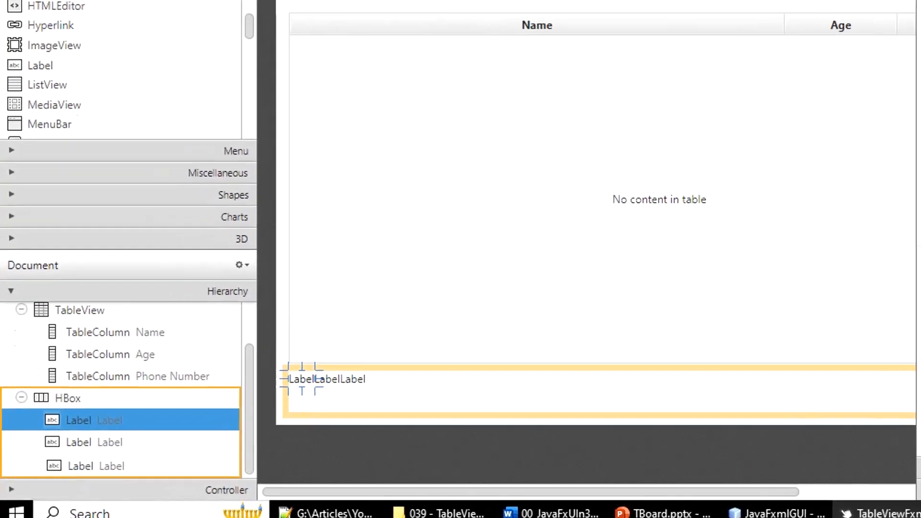
# - Set the first HBox label's text to Age
pyautogui.doubleClick(157, 421)
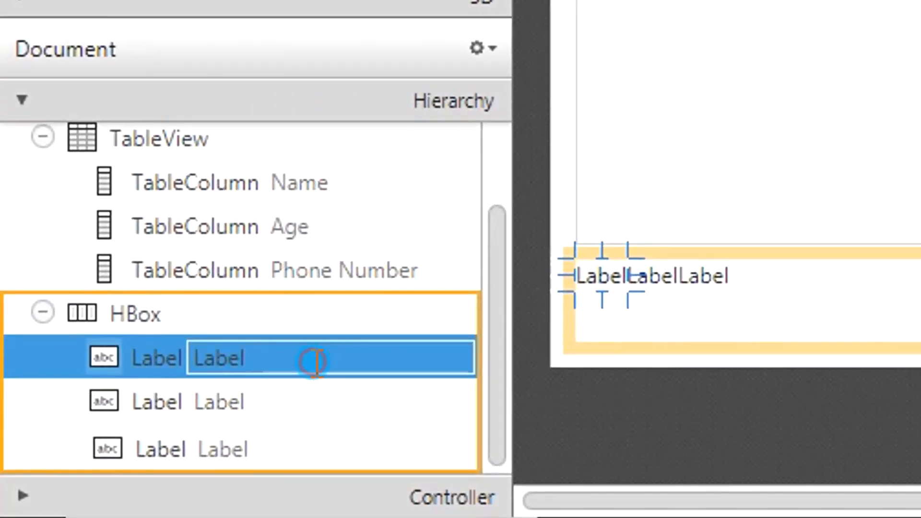
pyautogui.click(313, 363)
pyautogui.write('Age')
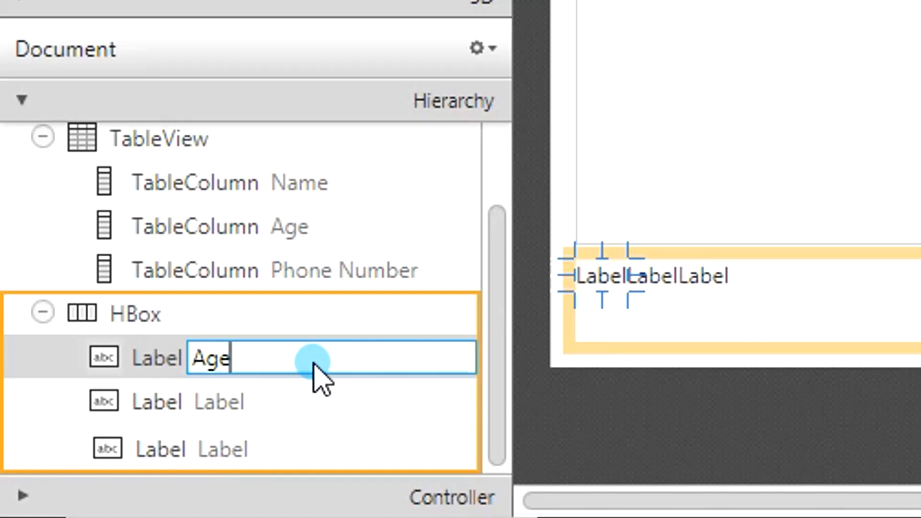
pyautogui.press('Return')
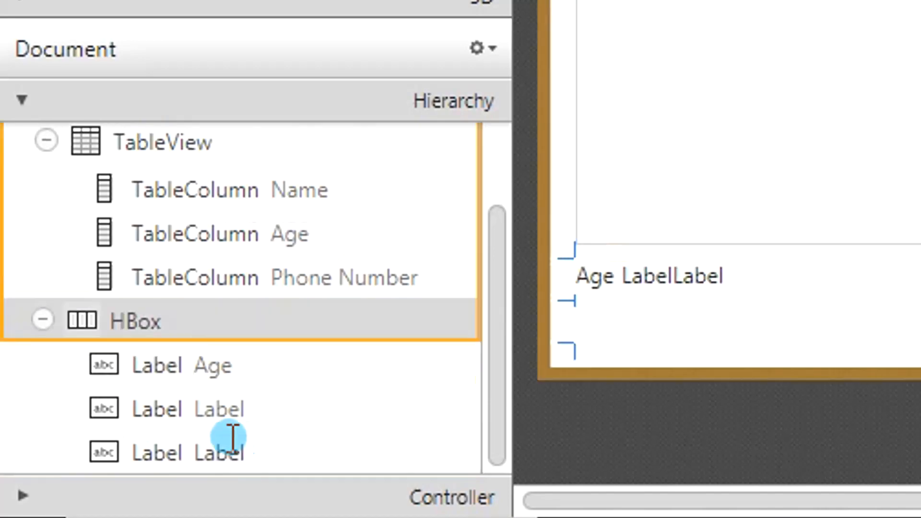
# - Change the first HBox label's text to Age :
pyautogui.click(226, 408)
pyautogui.doubleClick(238, 372)
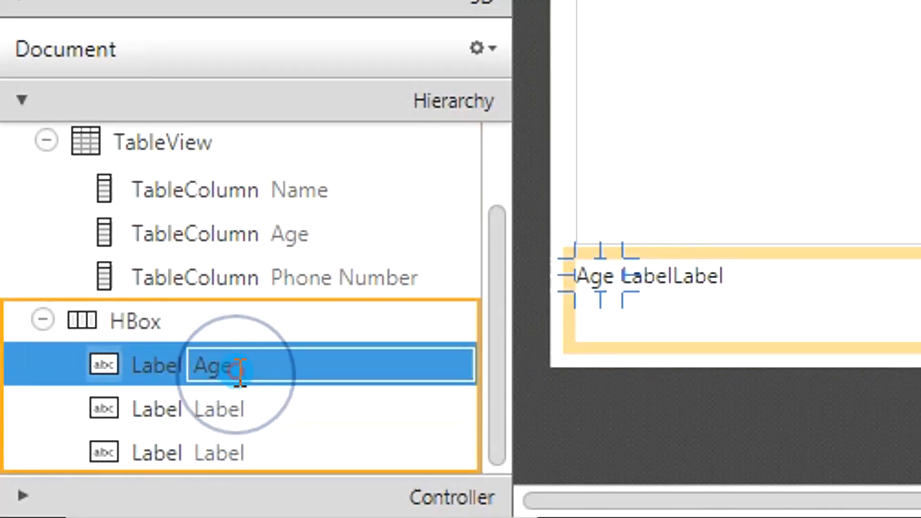
pyautogui.click(237, 370)
pyautogui.click(236, 370)
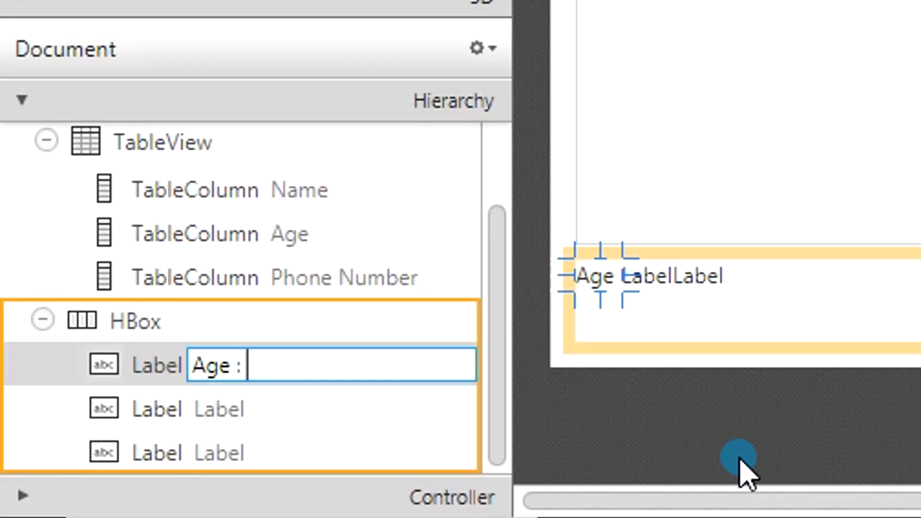
pyautogui.press('Return')
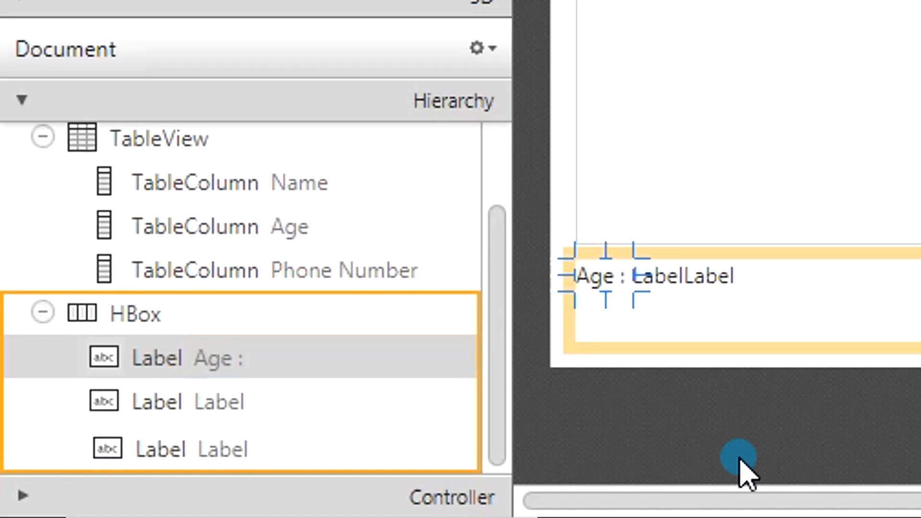
pyautogui.doubleClick(195, 398)
pyautogui.click(269, 402)
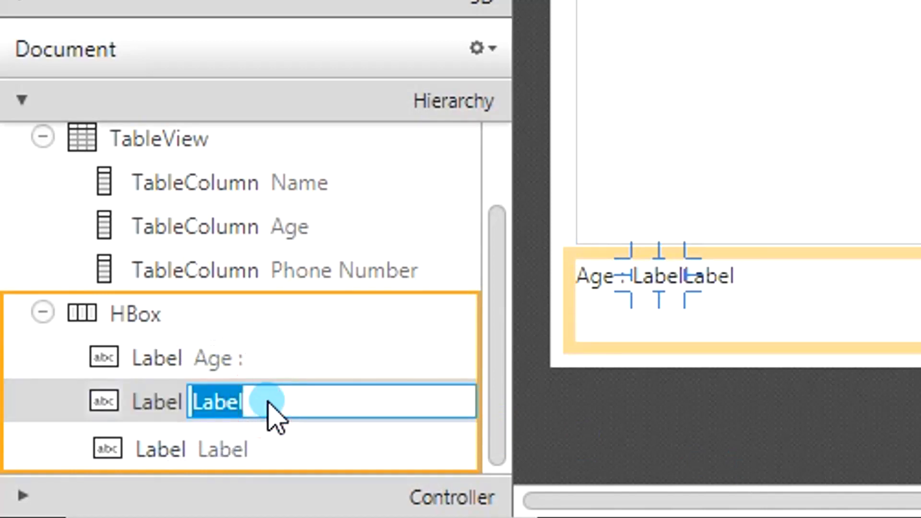
# - Change the first HBox label's text to Name :
pyautogui.doubleClick(217, 367)
pyautogui.click(251, 360)
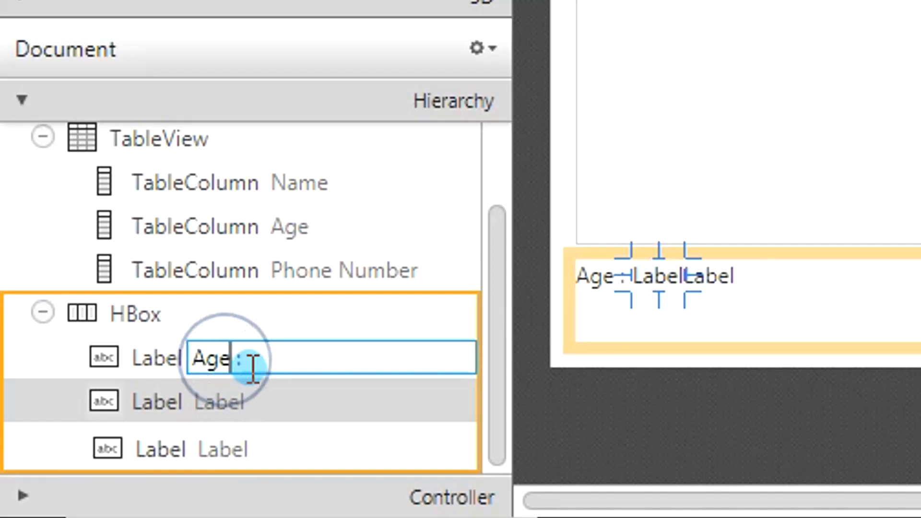
pyautogui.press('BackSpace')
pyautogui.press('BackSpace')
pyautogui.press('BackSpace')
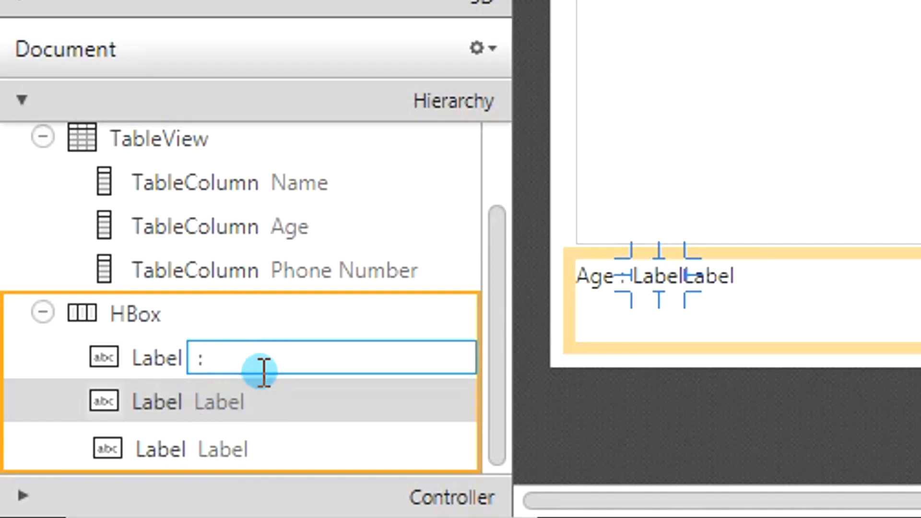
pyautogui.write('Name')
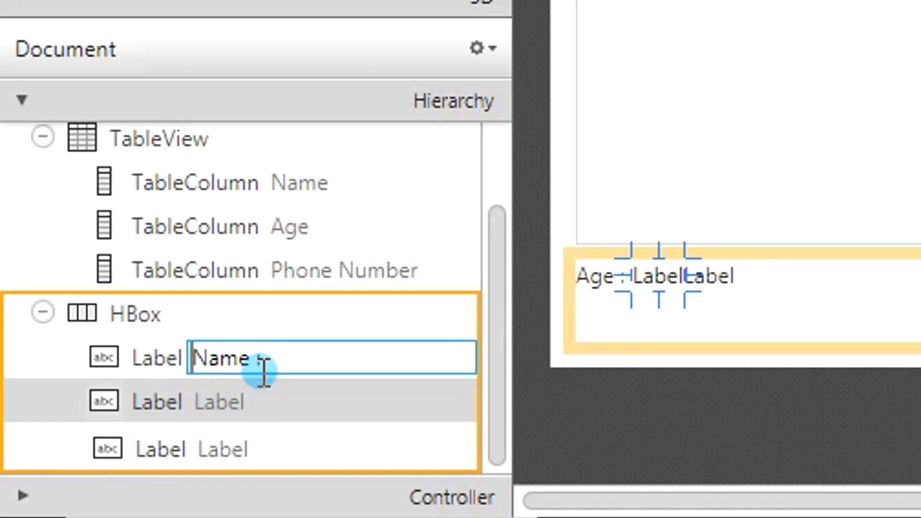
pyautogui.press('Home')
pyautogui.press('End')
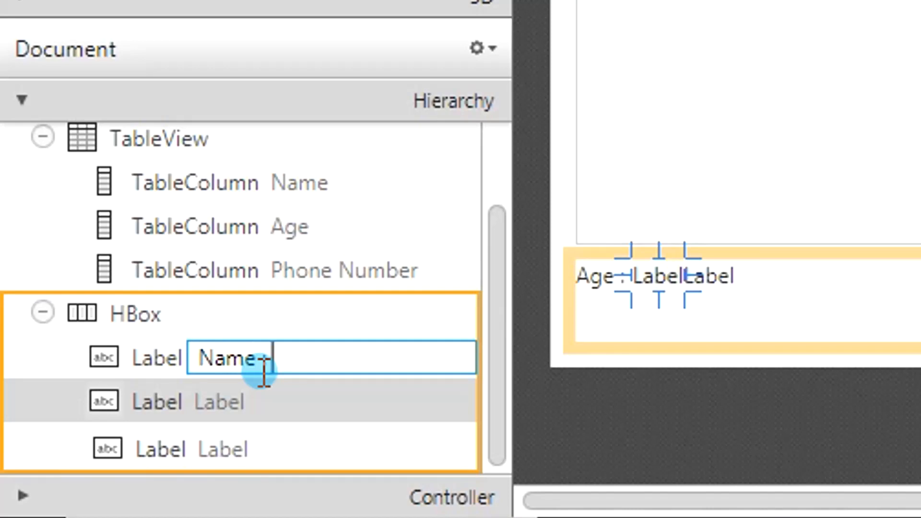
pyautogui.press('Return')
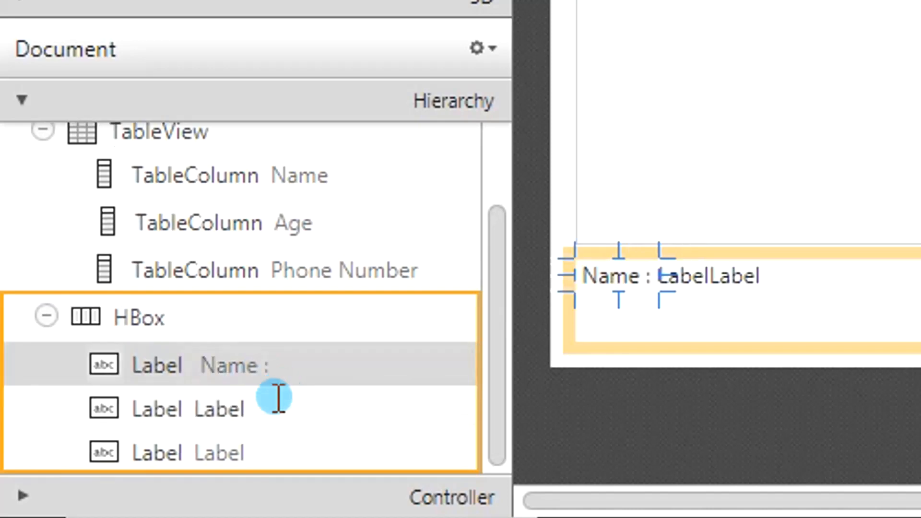
# - Set the second HBox label's text to Age :
pyautogui.doubleClick(246, 410)
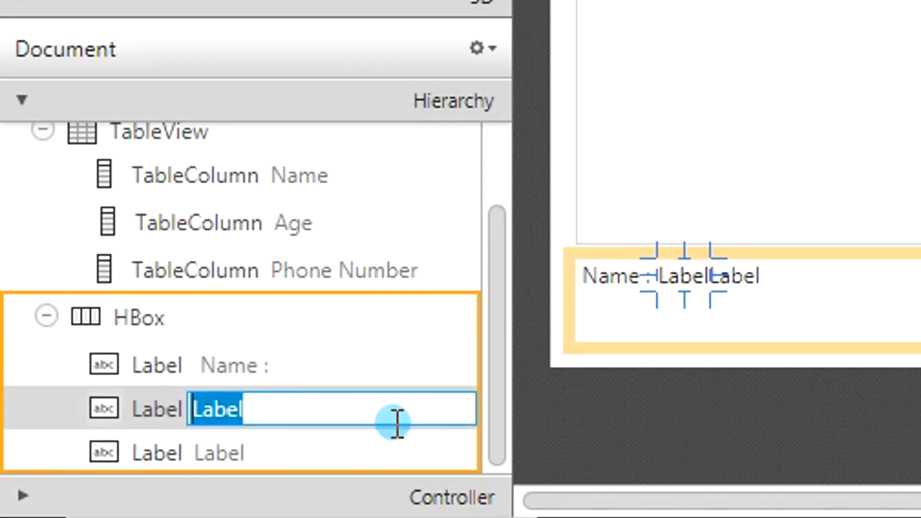
pyautogui.press('BackSpace')
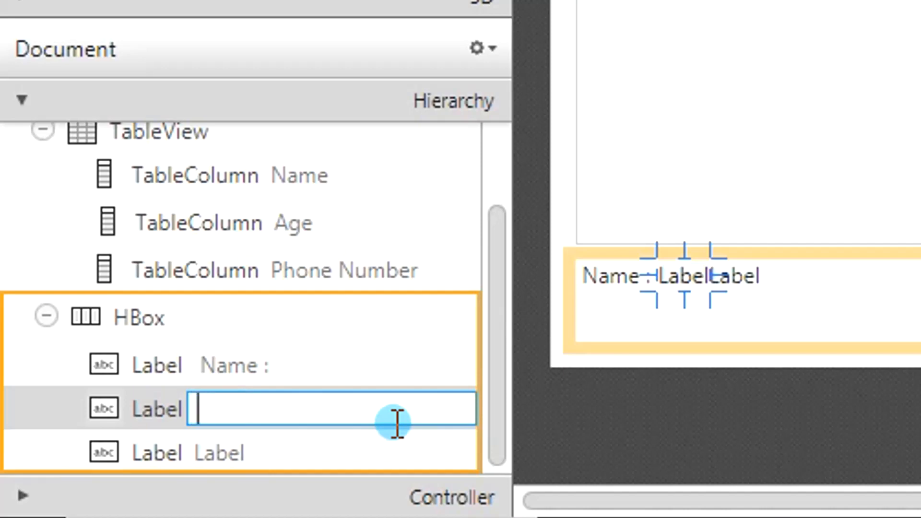
pyautogui.write('Age')
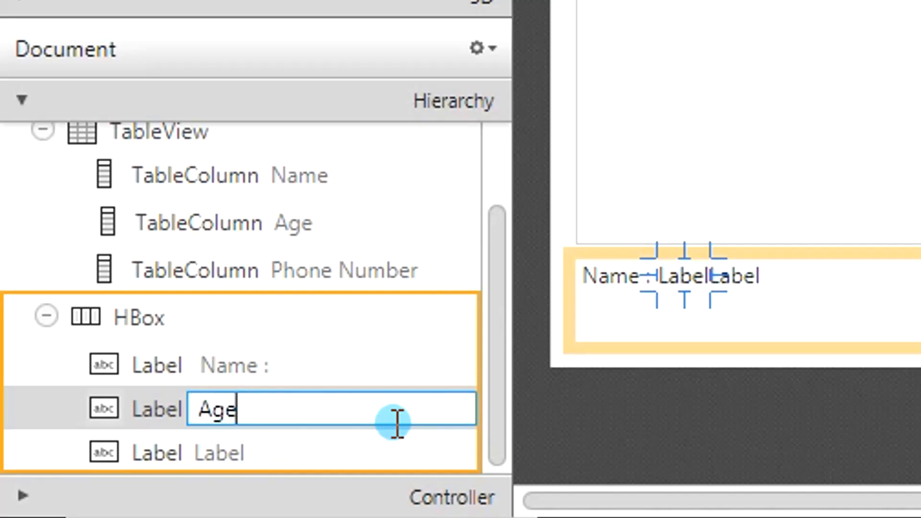
pyautogui.write(' :')
pyautogui.press('Return')
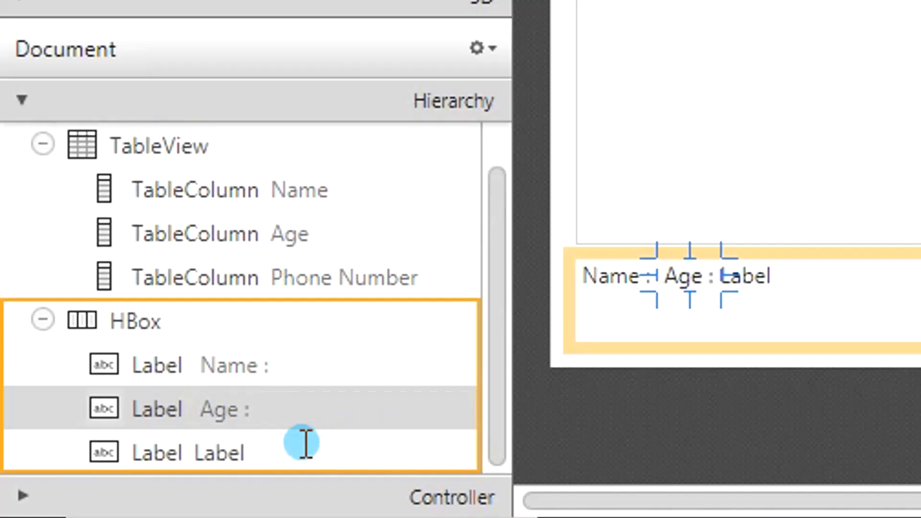
# - Set the third HBox label's text to Phone Number :
pyautogui.doubleClick(239, 451)
pyautogui.press('BackSpace')
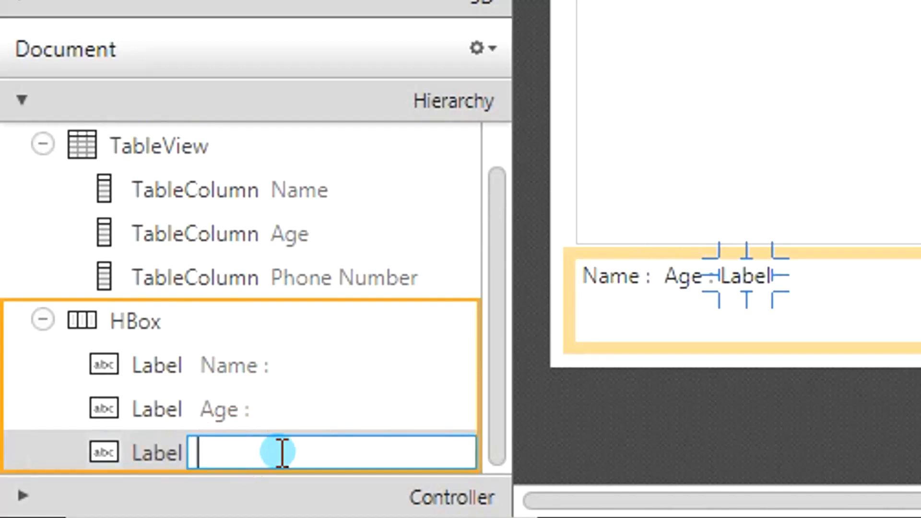
pyautogui.write('Pho')
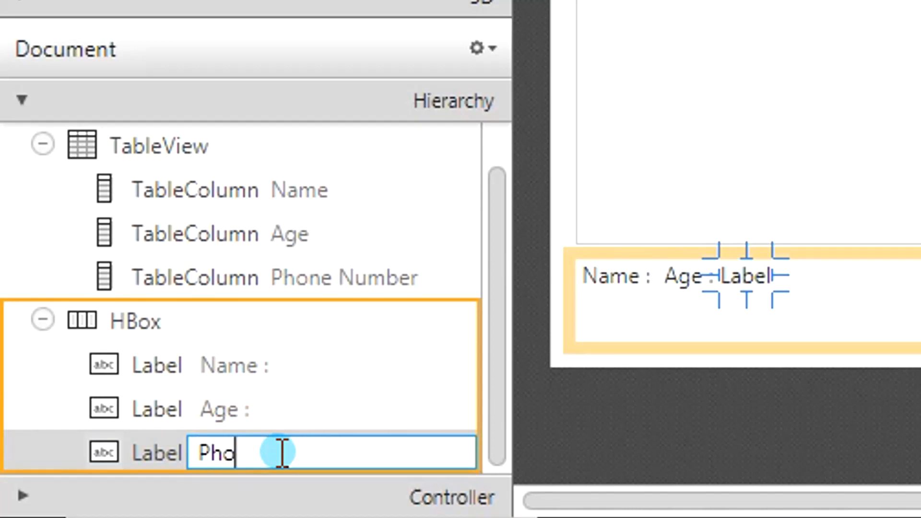
pyautogui.write('ne Num')
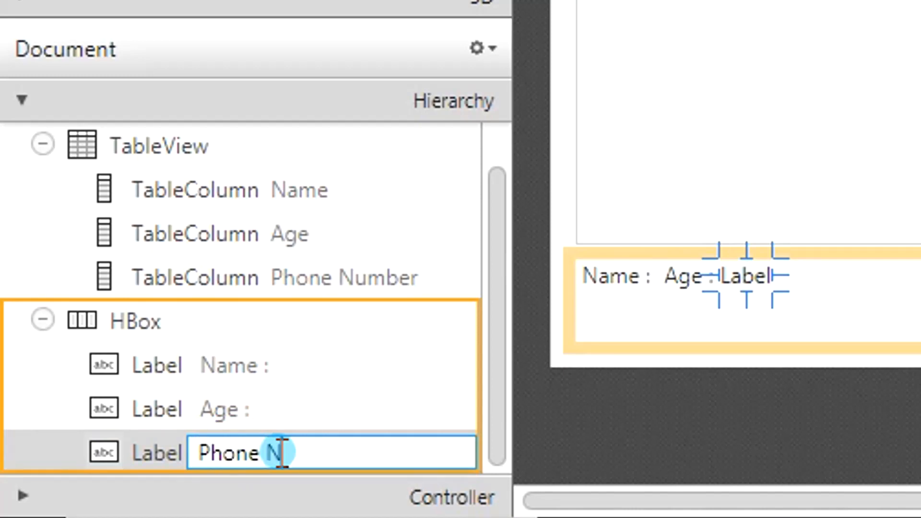
pyautogui.write('ber :')
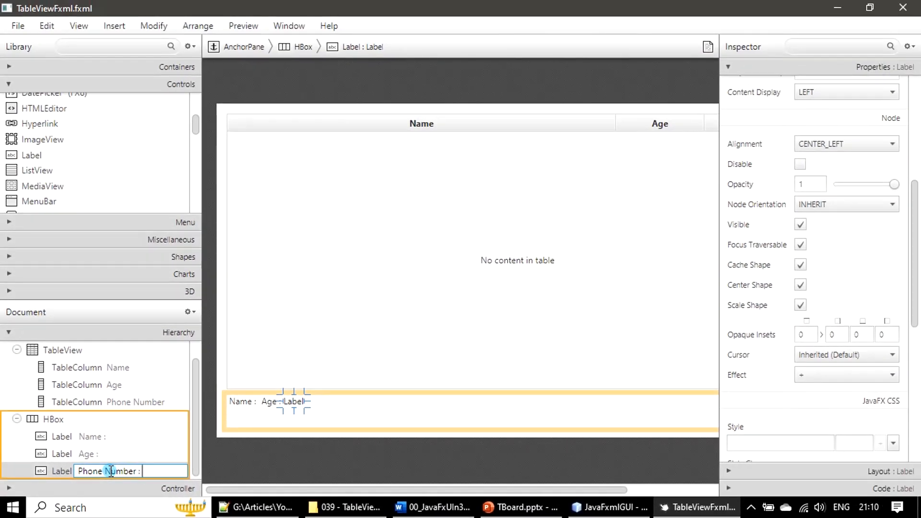
pyautogui.press('Return')
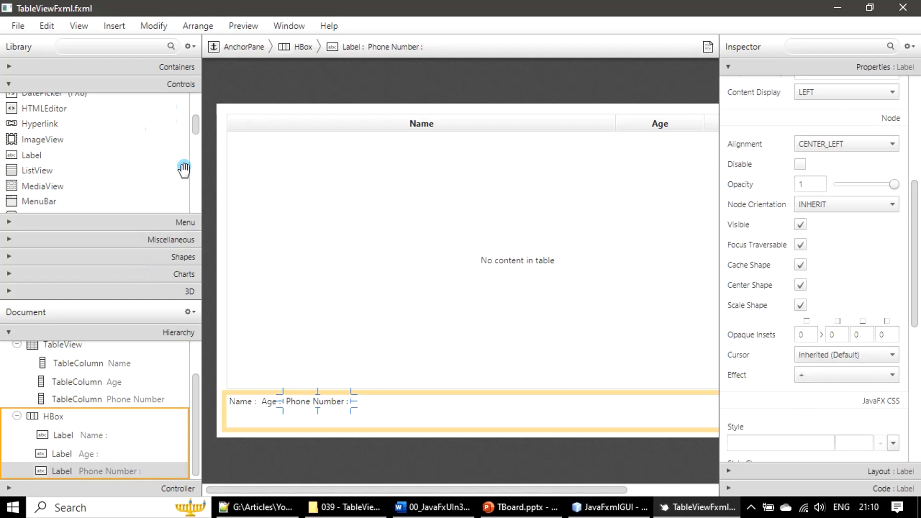
# - Insert a TextField into the HBox right after the Name : label
pyautogui.click(419, 410)
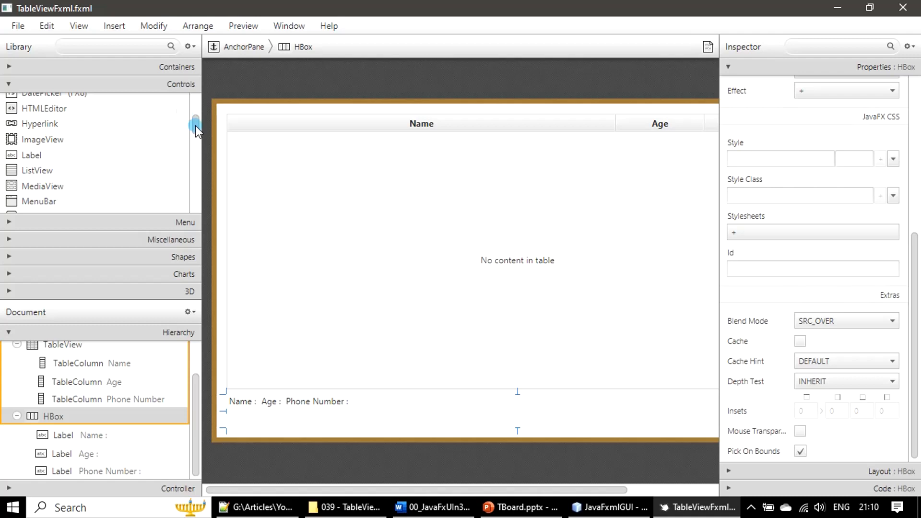
pyautogui.moveTo(195, 126); pyautogui.dragTo(202, 185)
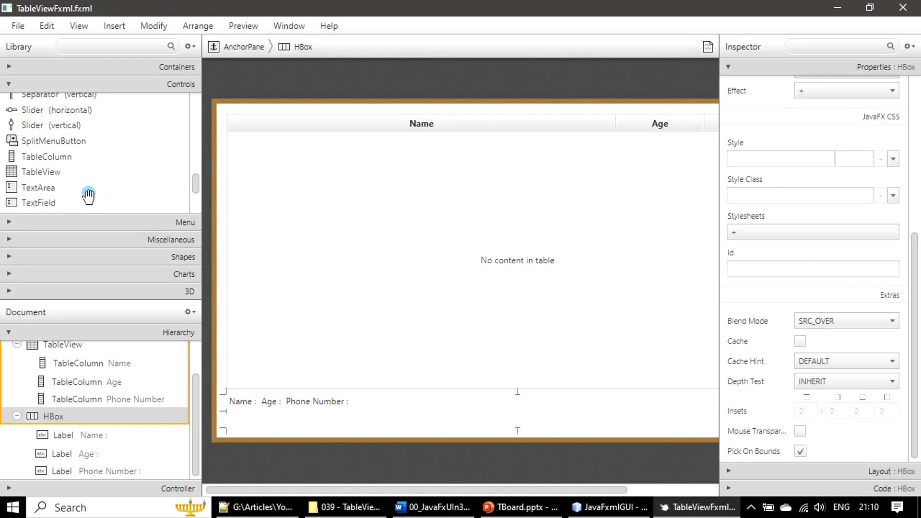
pyautogui.click(42, 204)
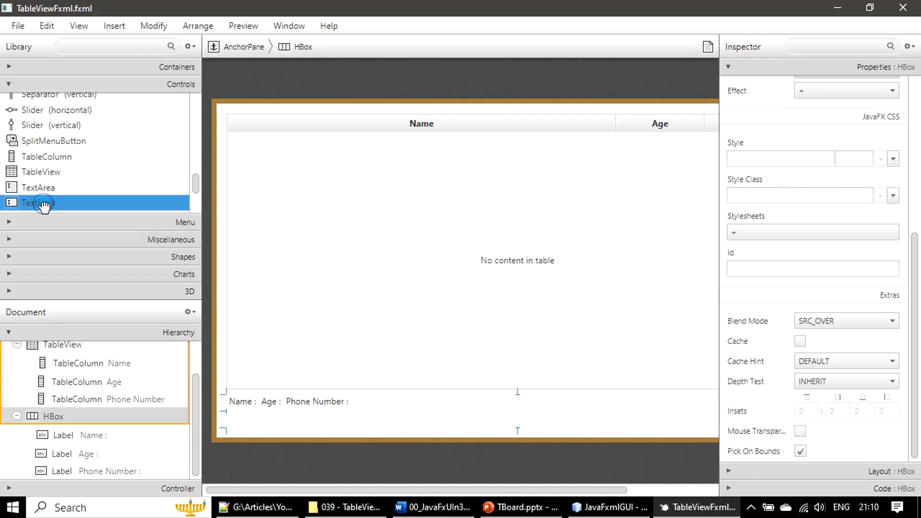
pyautogui.moveTo(47, 206)
pyautogui.mouseDown()
pyautogui.moveTo(69, 277)
pyautogui.moveTo(84, 451)
pyautogui.moveTo(80, 444)
pyautogui.moveTo(303, 423)
pyautogui.moveTo(295, 407)
pyautogui.moveTo(262, 405)
pyautogui.mouseUp()
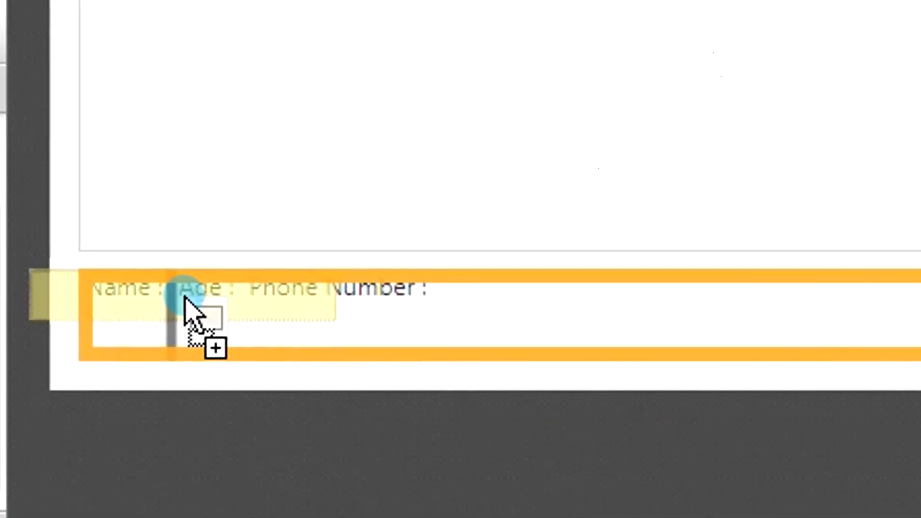
pyautogui.moveTo(185, 296)
pyautogui.mouseDown()
pyautogui.moveTo(168, 308)
pyautogui.moveTo(168, 331)
pyautogui.mouseUp()
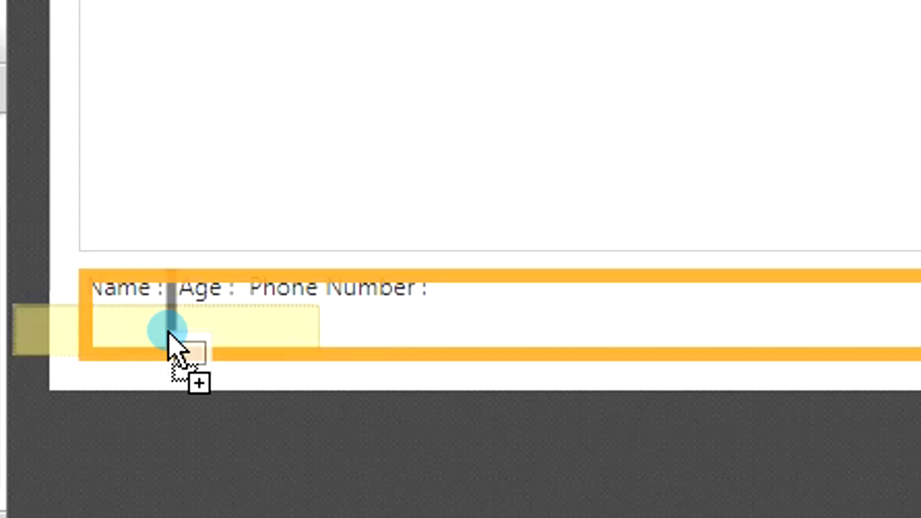
pyautogui.moveTo(168, 331); pyautogui.dragTo(168, 331)
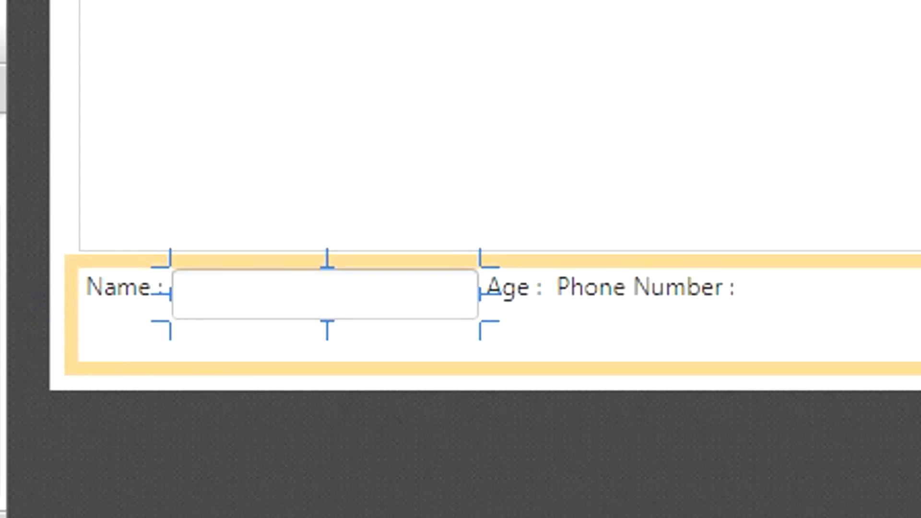
# - Insert TextFields after the Age : and Phone Number : labels in the HBox
pyautogui.moveTo(143, 1); pyautogui.dragTo(563, 301)
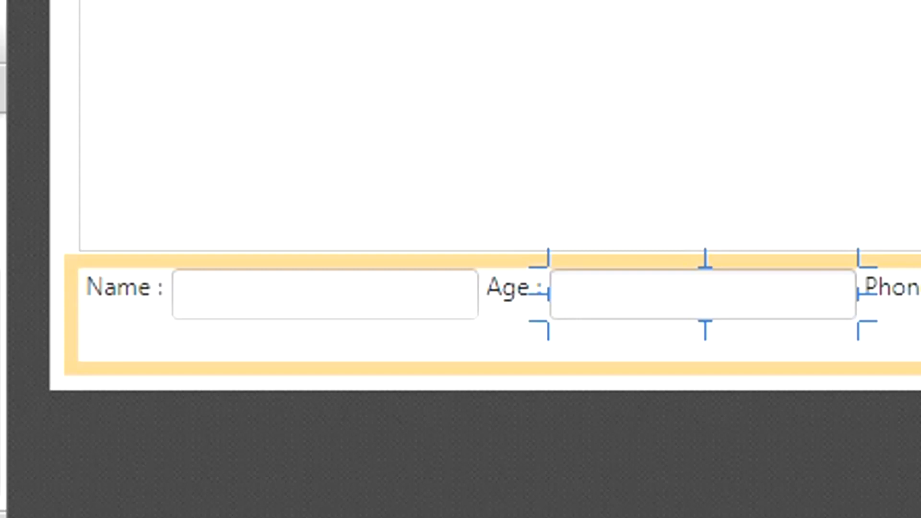
pyautogui.moveTo(144, 1); pyautogui.dragTo(535, 316)
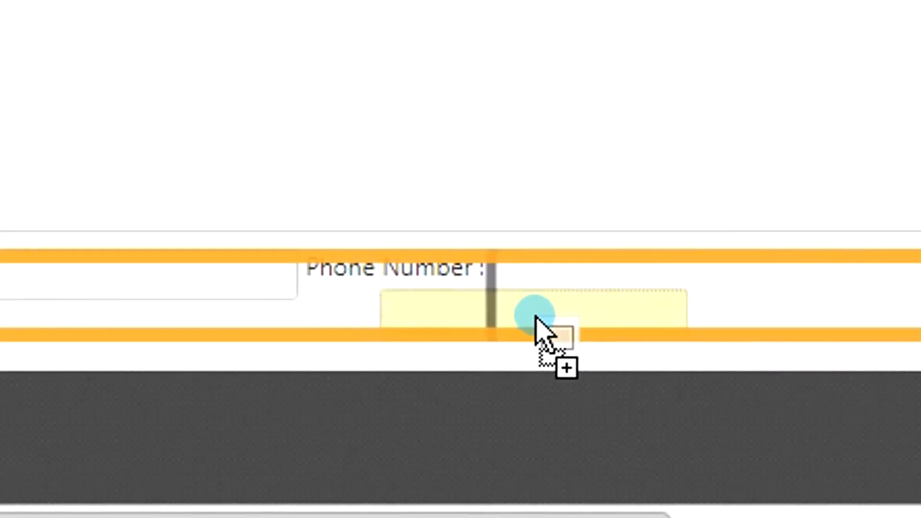
pyautogui.click(77, 51)
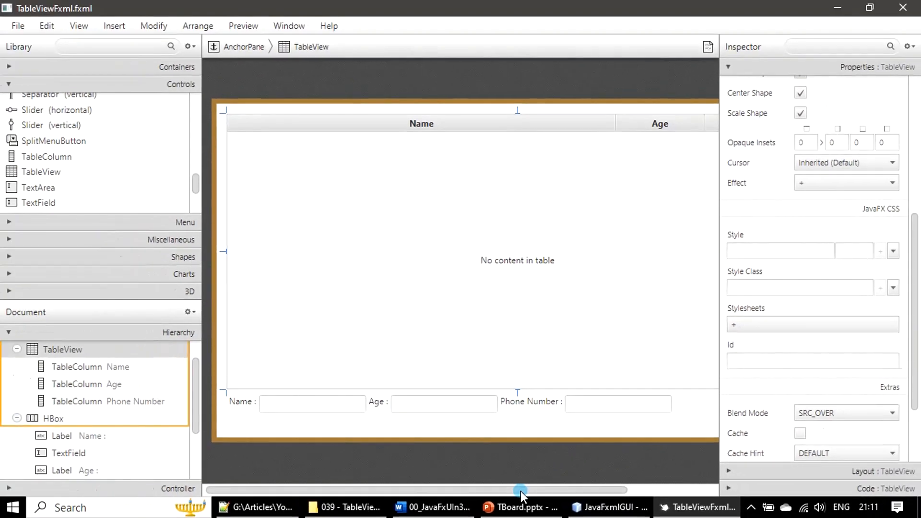
# - Add a Button at the end of the HBox after the last TextField
pyautogui.moveTo(521, 492); pyautogui.dragTo(608, 492)
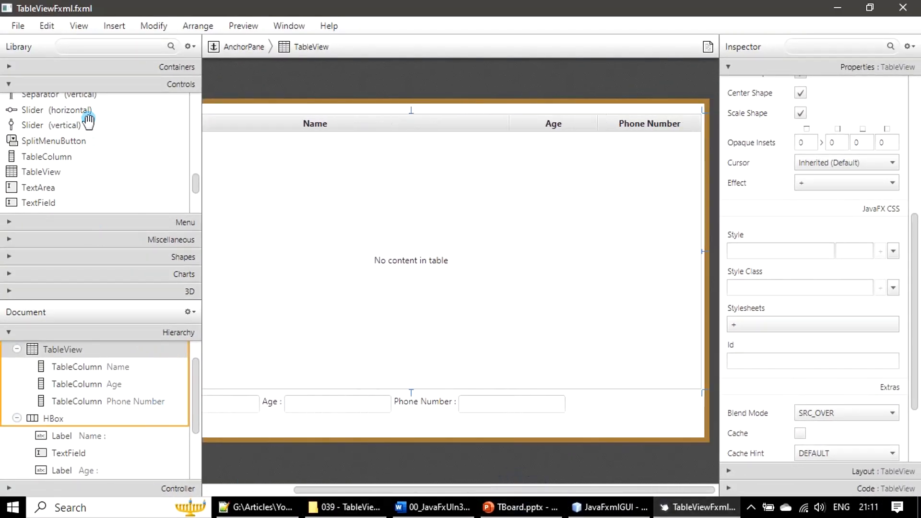
pyautogui.moveTo(195, 181); pyautogui.dragTo(195, 93)
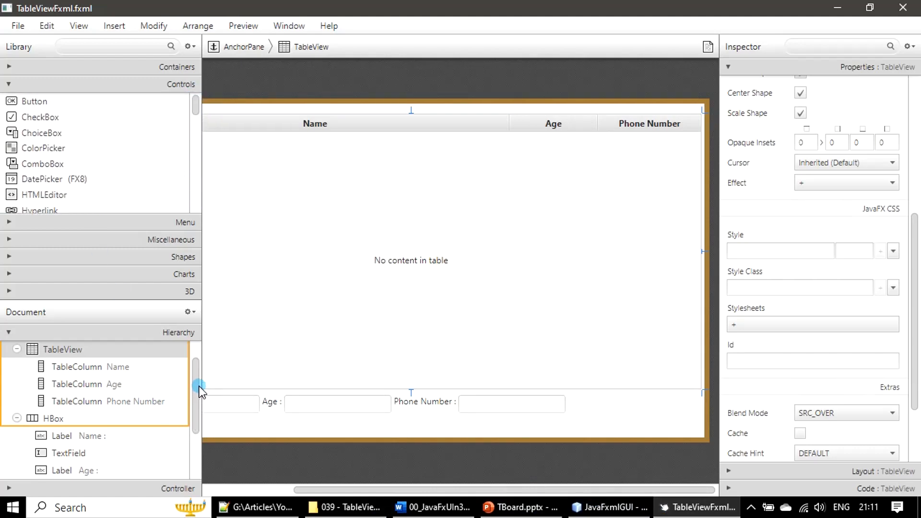
pyautogui.moveTo(197, 380); pyautogui.dragTo(192, 472)
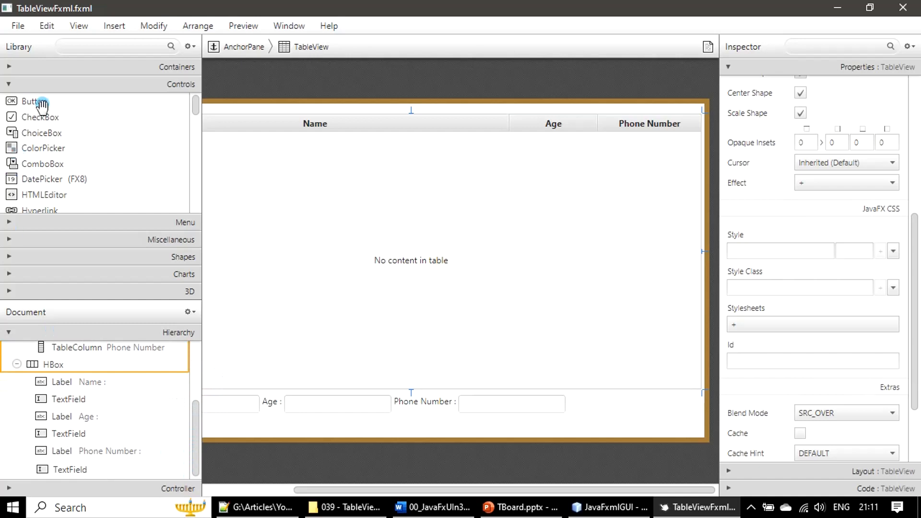
pyautogui.moveTo(42, 101); pyautogui.dragTo(606, 407)
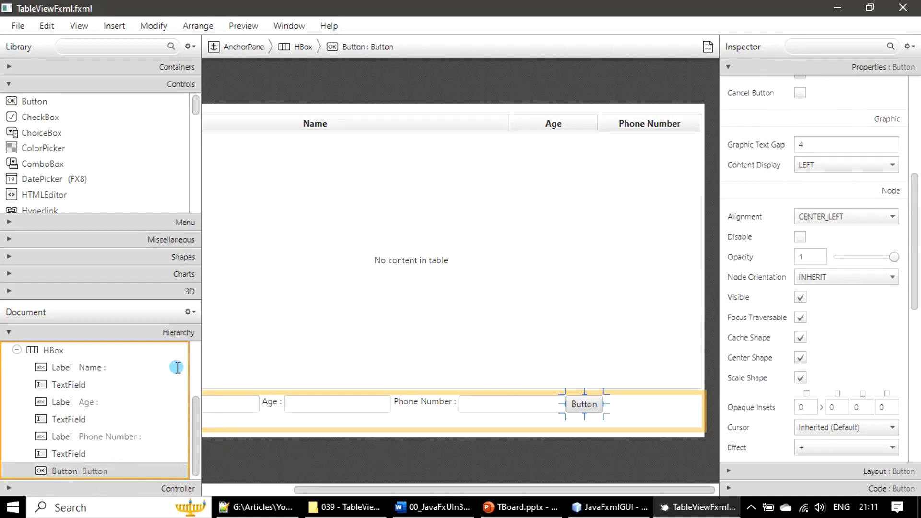
# - Widen the TextField after the Name : label
pyautogui.click(8, 84)
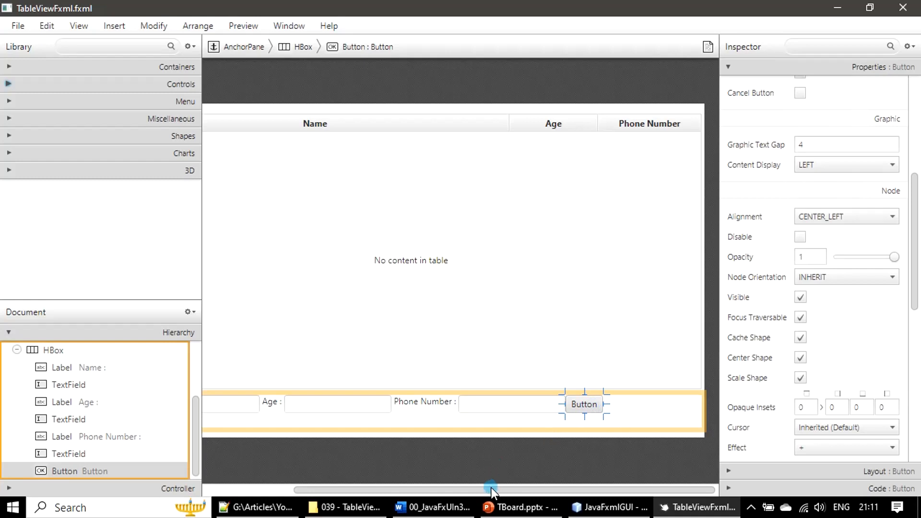
pyautogui.moveTo(491, 490); pyautogui.dragTo(338, 495)
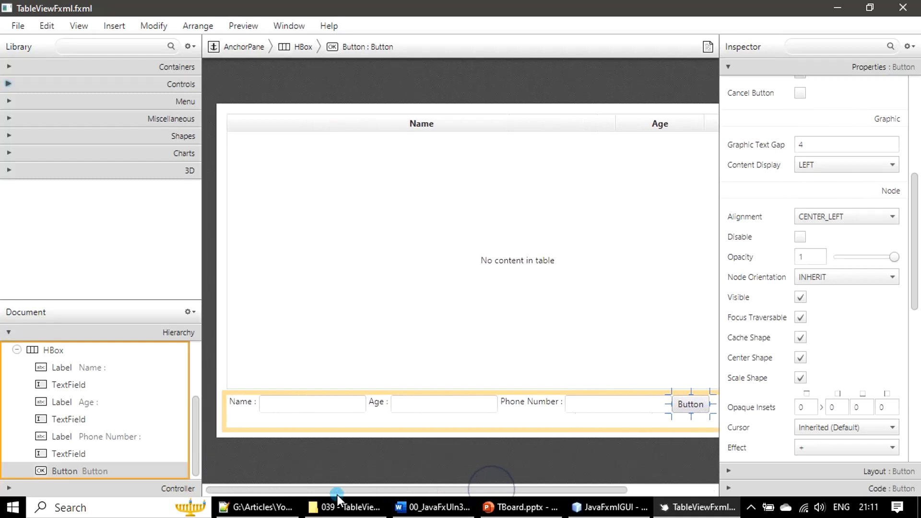
pyautogui.click(321, 403)
pyautogui.moveTo(369, 401); pyautogui.dragTo(444, 425)
pyautogui.moveTo(425, 494); pyautogui.dragTo(540, 490)
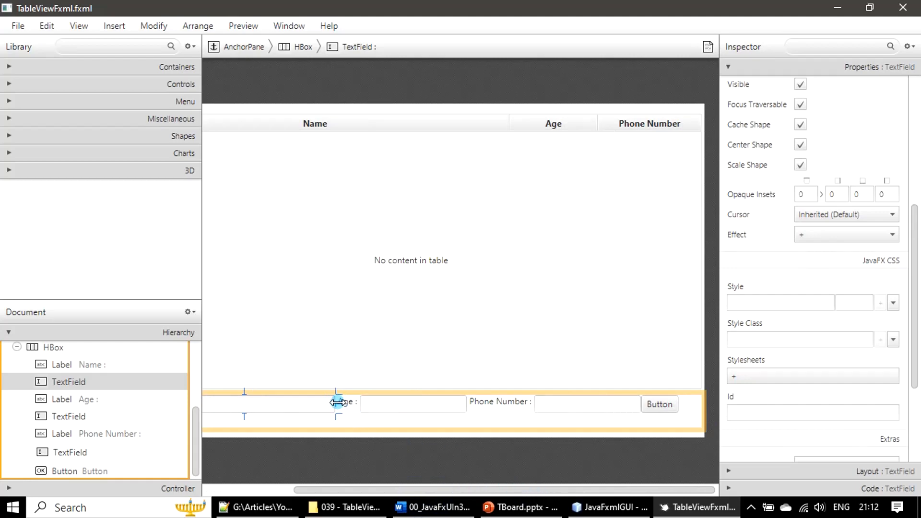
pyautogui.moveTo(337, 403); pyautogui.dragTo(354, 403)
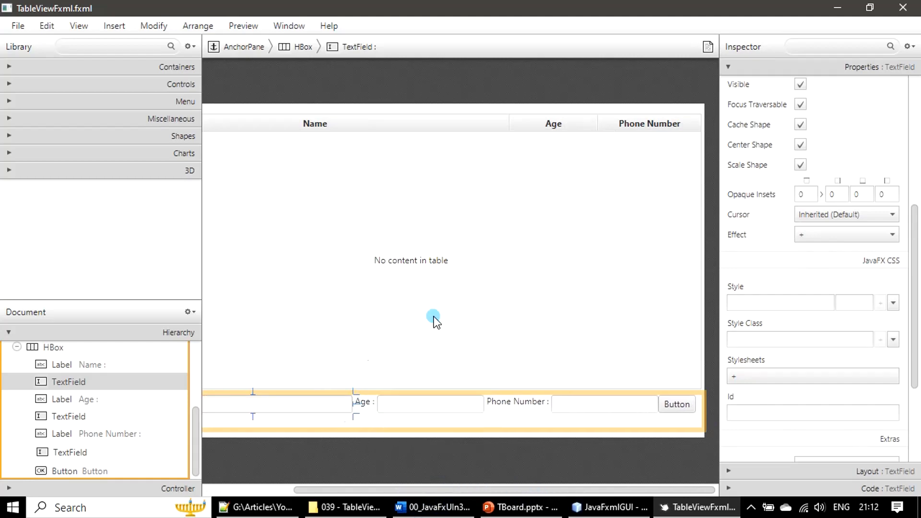
pyautogui.click(434, 316)
pyautogui.click(397, 429)
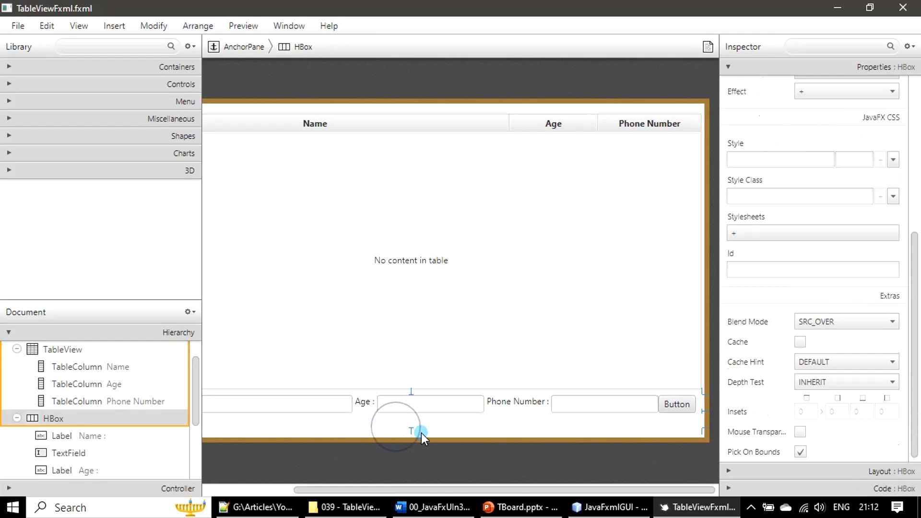
pyautogui.moveTo(413, 431)
pyautogui.mouseDown()
pyautogui.moveTo(412, 422)
pyautogui.moveTo(405, 428)
pyautogui.mouseUp()
pyautogui.click(411, 438)
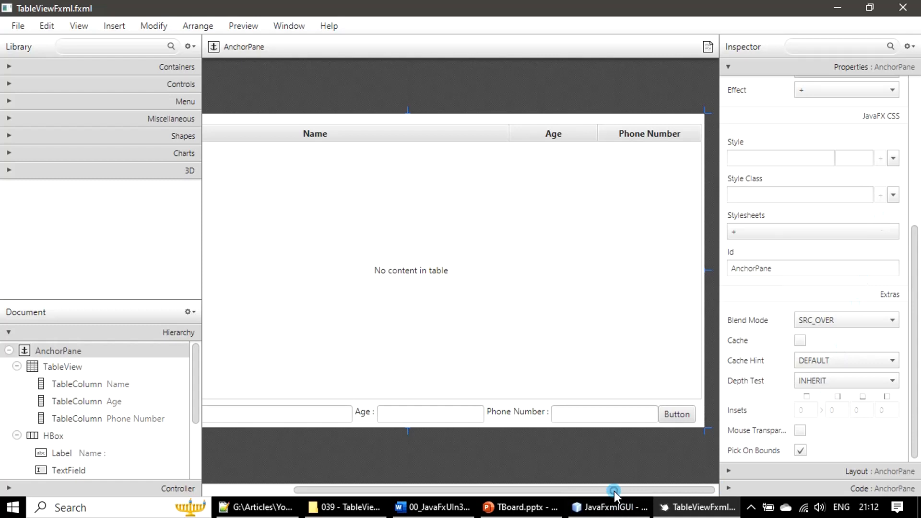
pyautogui.moveTo(614, 489); pyautogui.dragTo(473, 513)
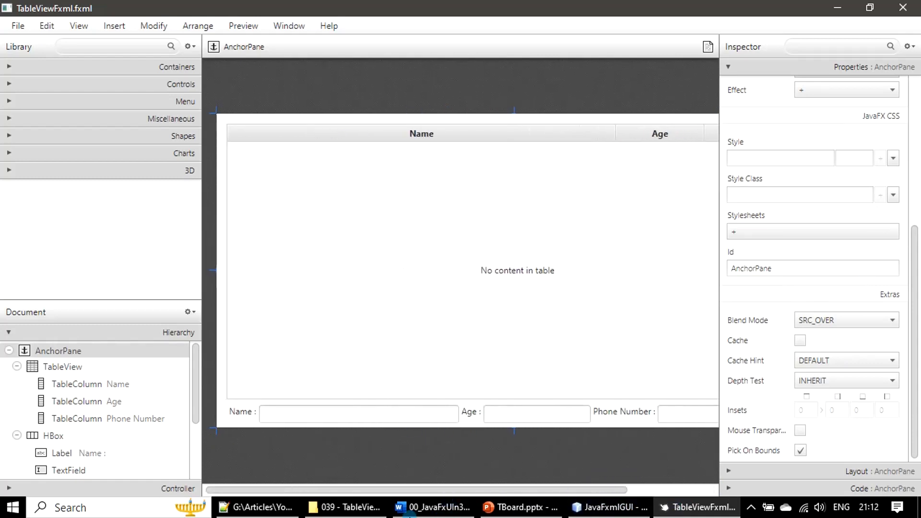
# - Save the FXML layout and collapse the Properties and Hierarchy panels
pyautogui.click(17, 26)
pyautogui.click(26, 121)
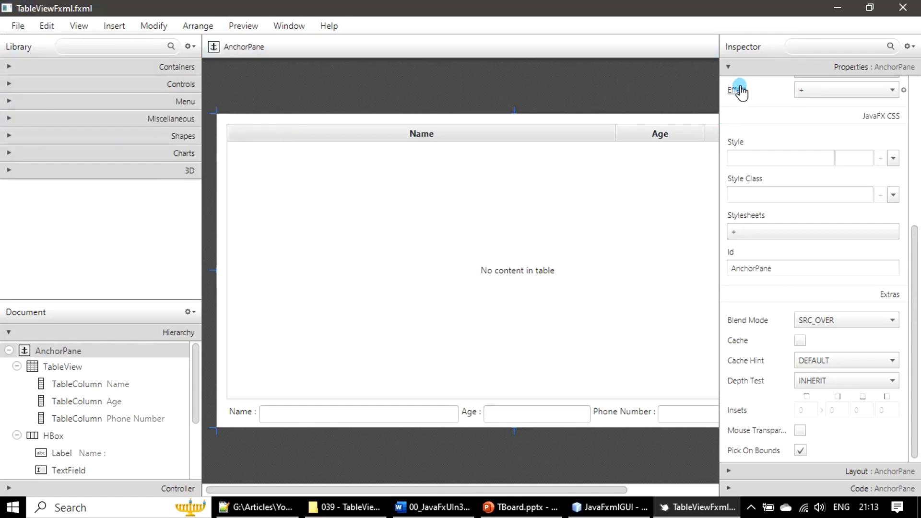
pyautogui.click(729, 72)
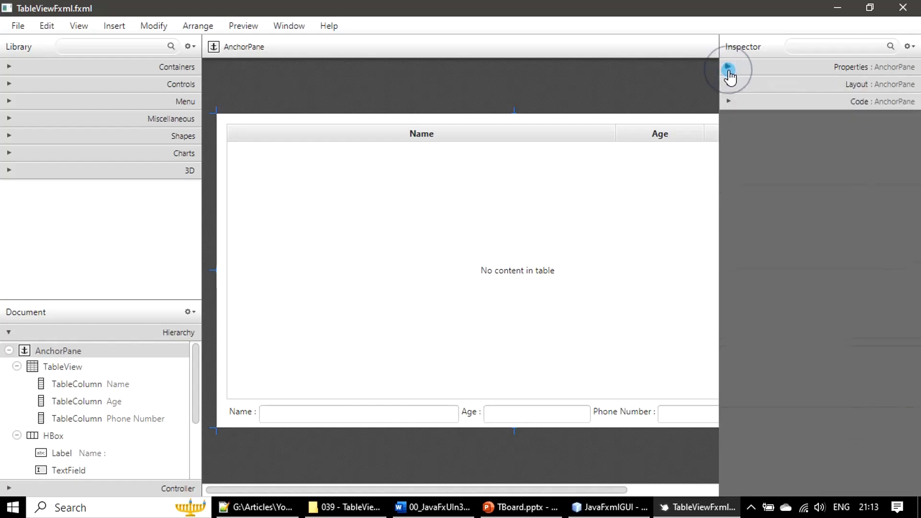
pyautogui.click(8, 332)
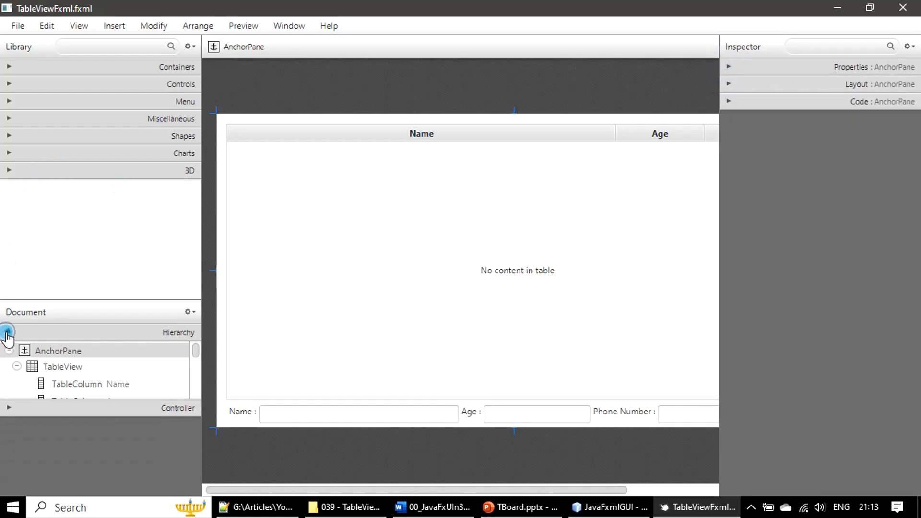
# - Quit Scene Builder to return to NetBeans
pyautogui.click(18, 30)
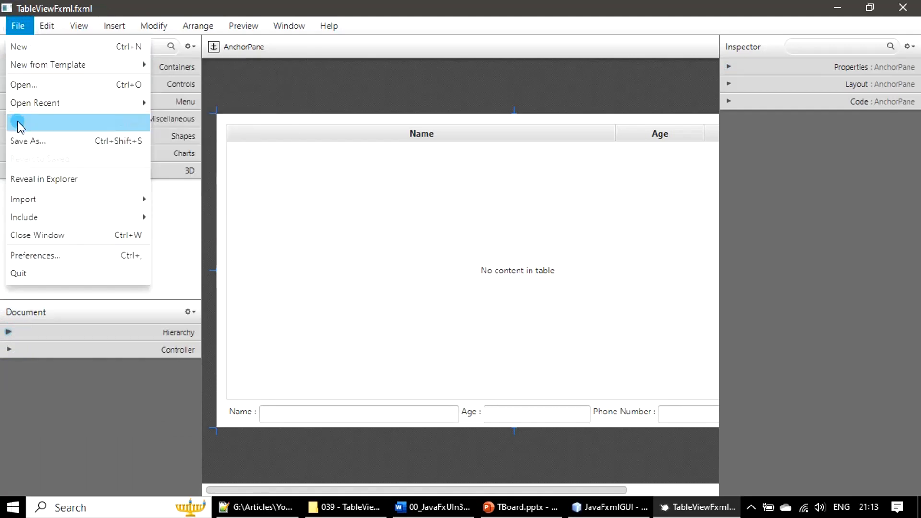
pyautogui.click(27, 110)
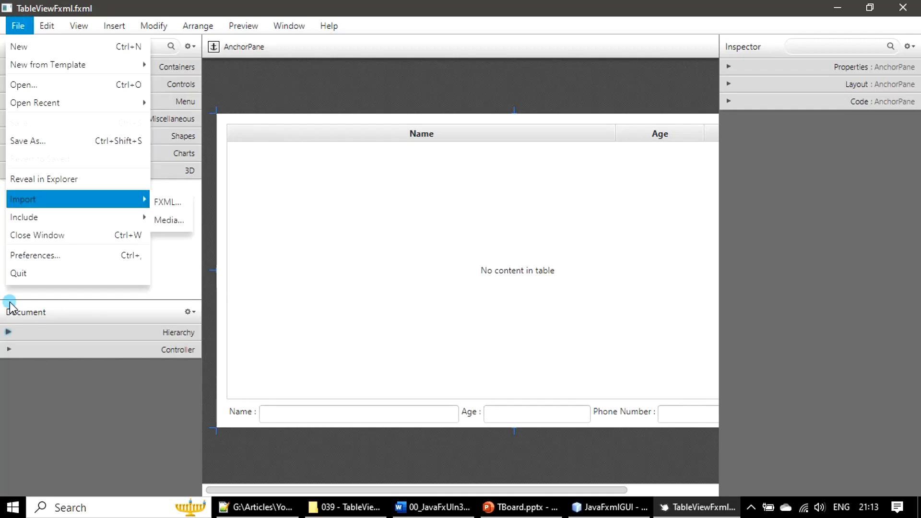
pyautogui.click(24, 274)
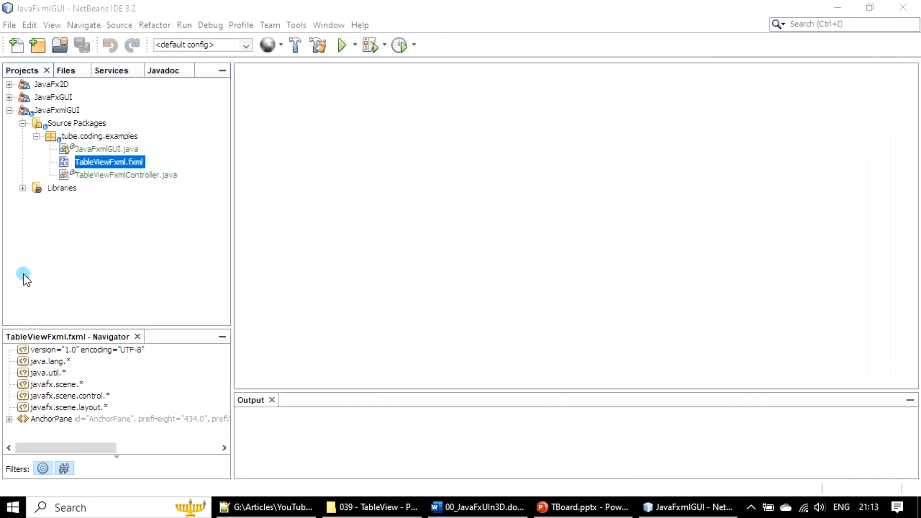
# - Open TableViewFxml.fxml as source in the NetBeans editor
pyautogui.rightClick(93, 162)
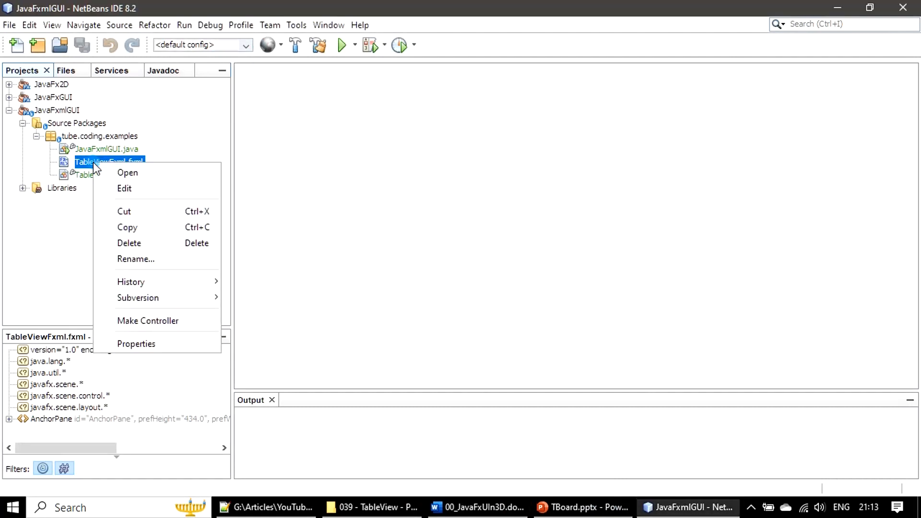
pyautogui.click(154, 173)
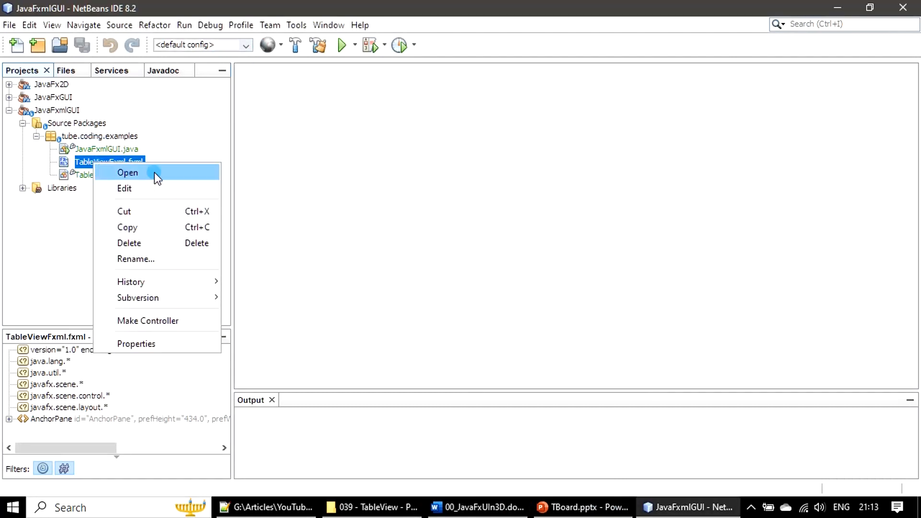
pyautogui.click(149, 189)
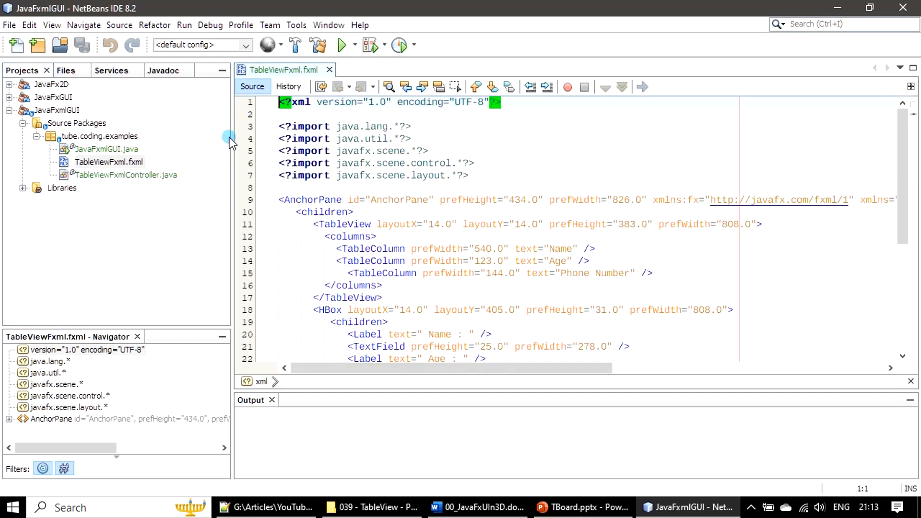
# - Maximize the editor and move the AnchorPane's xmlns attributes onto a new line
pyautogui.doubleClick(267, 71)
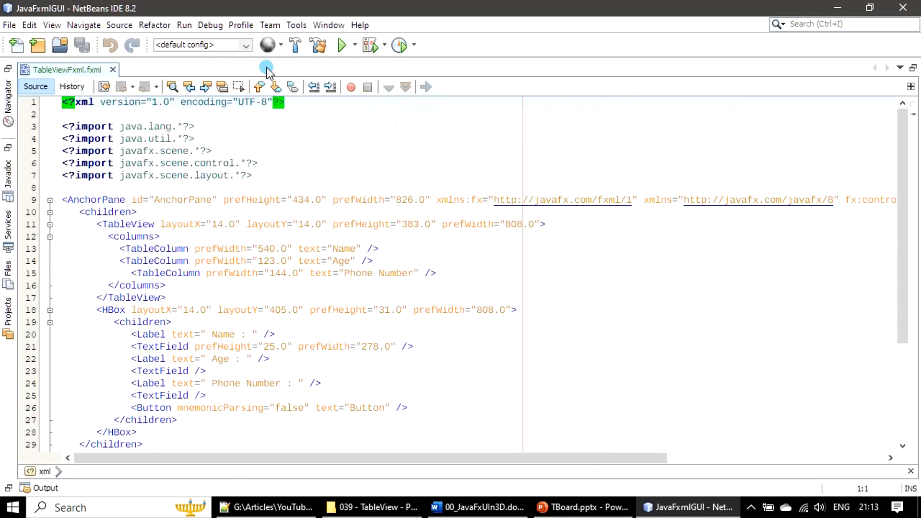
pyautogui.click(435, 200)
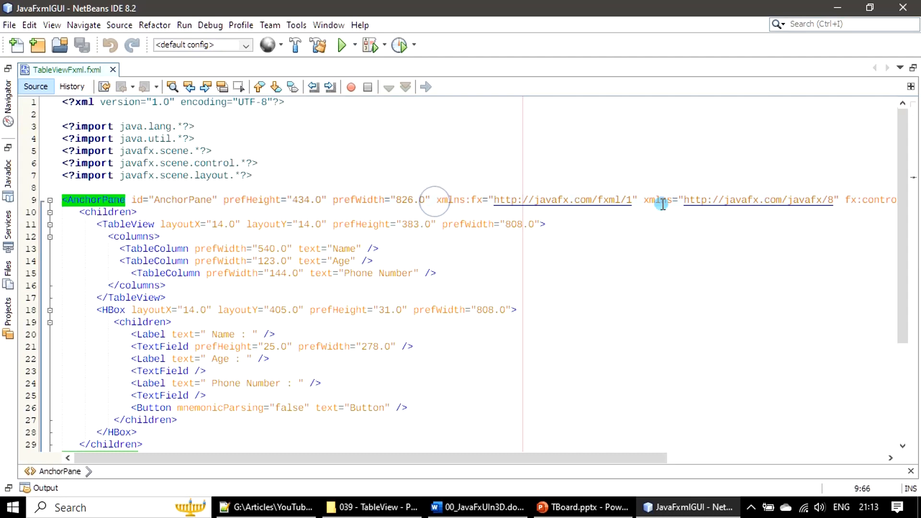
pyautogui.press('Return')
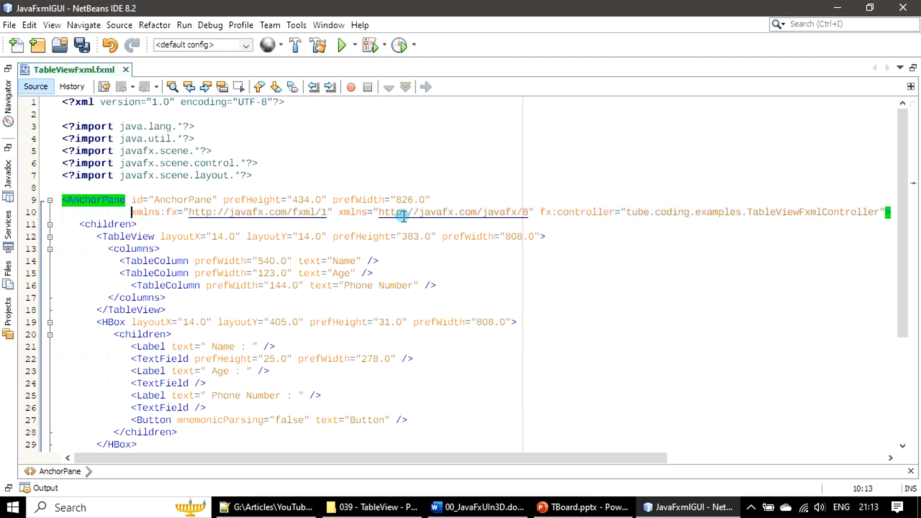
# - Put the AnchorPane's xmlns and fx:controller attributes each on their own line
pyautogui.click(339, 213)
pyautogui.press('Return')
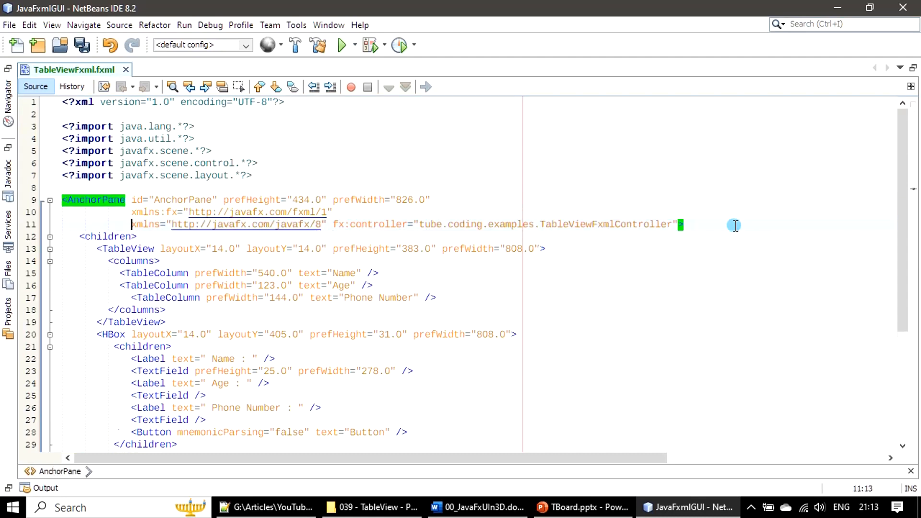
pyautogui.click(331, 224)
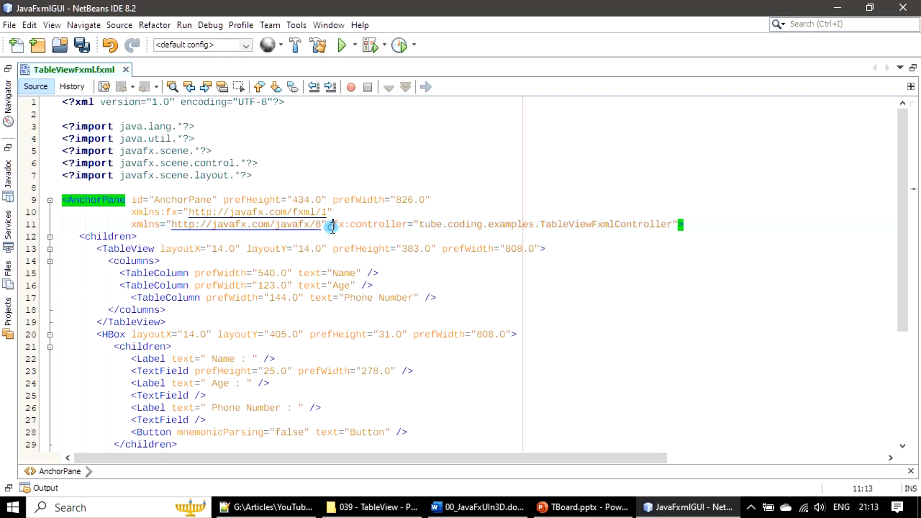
pyautogui.press('Return')
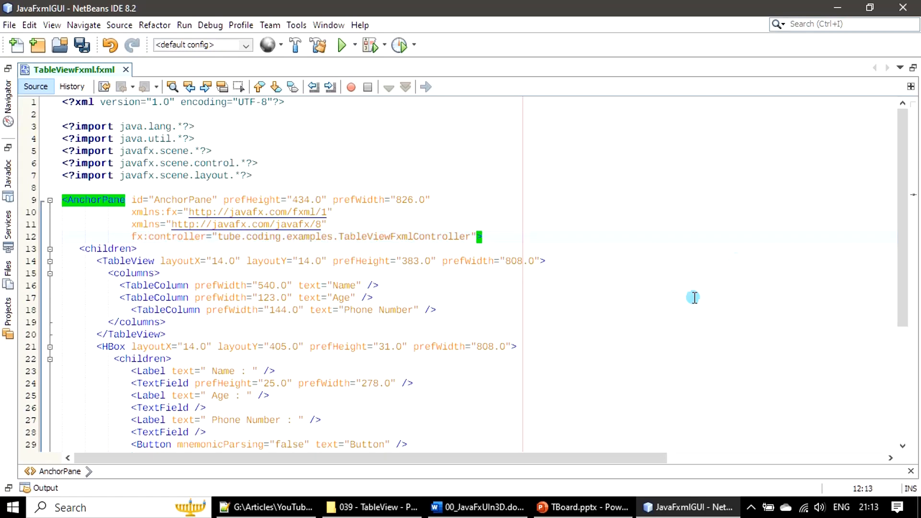
# - Wrap the TableView's prefHeight and prefWidth attributes onto a new line and save the file
pyautogui.click(332, 261)
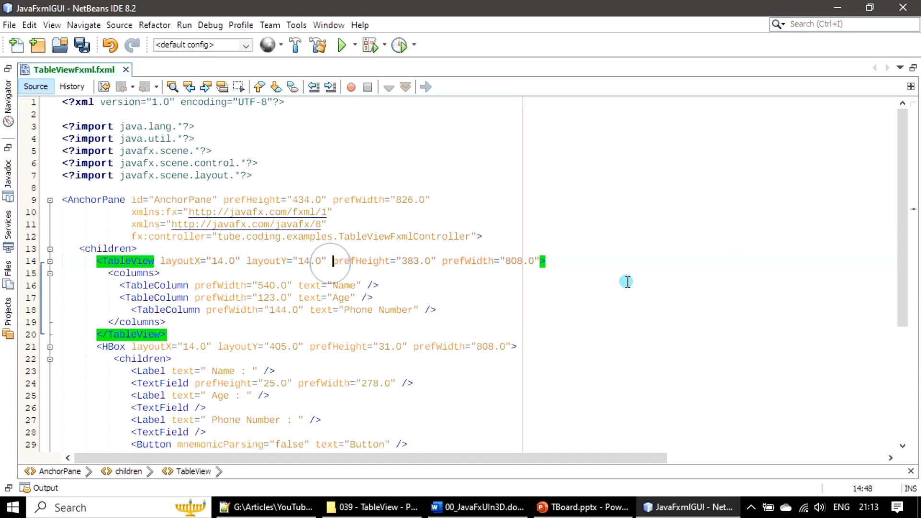
pyautogui.press('Return')
pyautogui.scroll(-5, 541, 268)
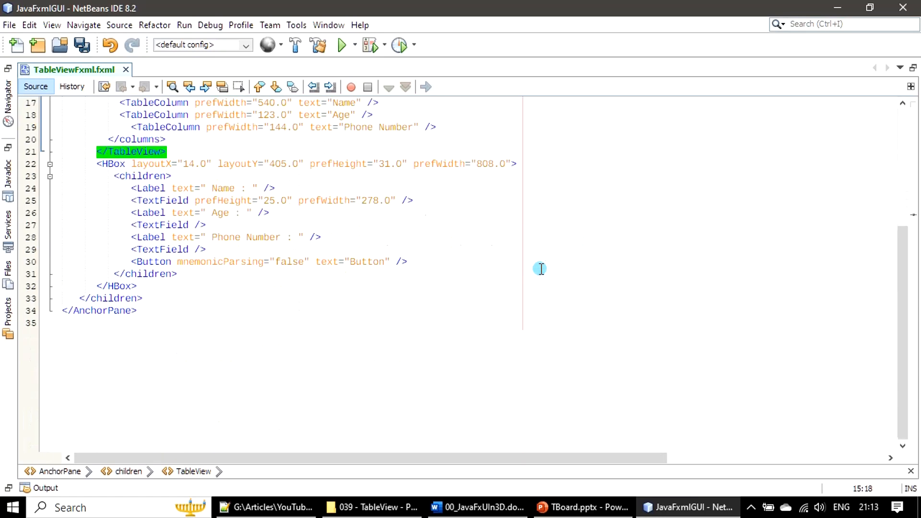
pyautogui.scroll(2, 541, 268)
pyautogui.hotkey('ctrl', 's')
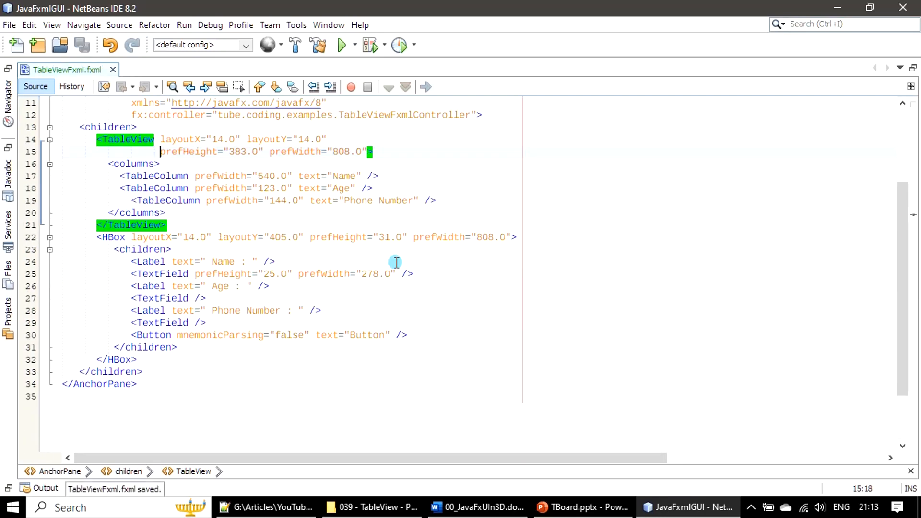
# - Inspect the matching opening and closing tags of the AnchorPane, children, TableView, columns and TableColumn elements
pyautogui.scroll(2, 376, 267)
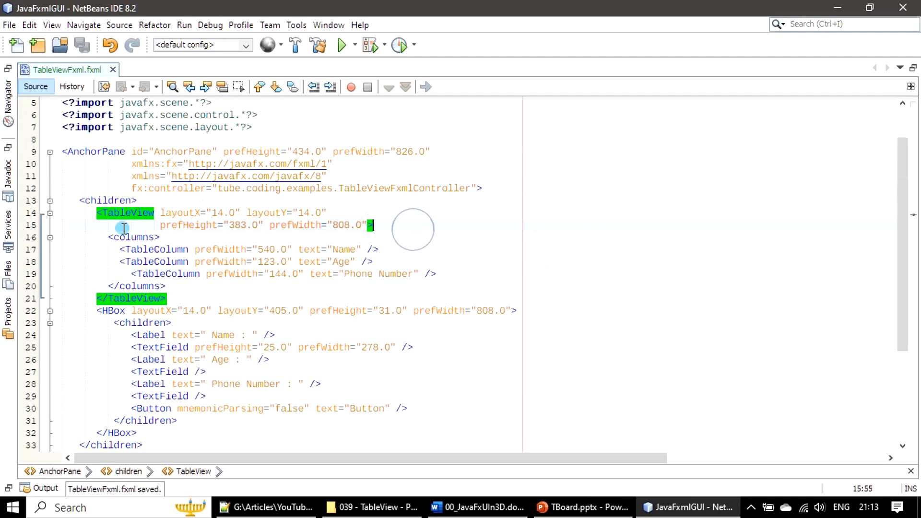
pyautogui.click(103, 152)
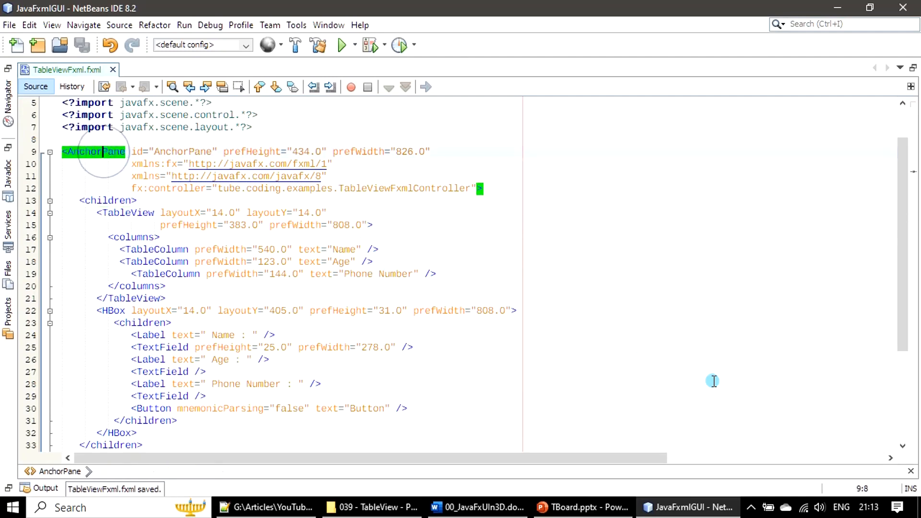
pyautogui.scroll(-4, 569, 368)
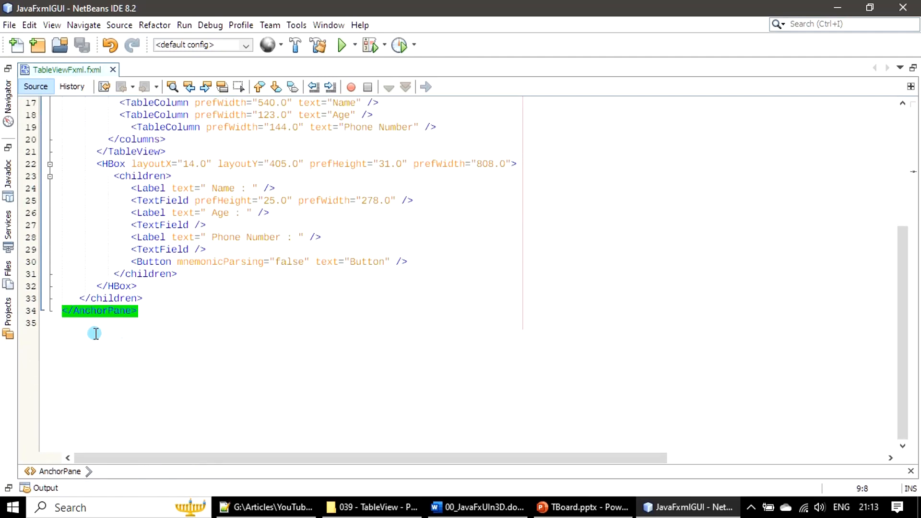
pyautogui.scroll(4, 615, 392)
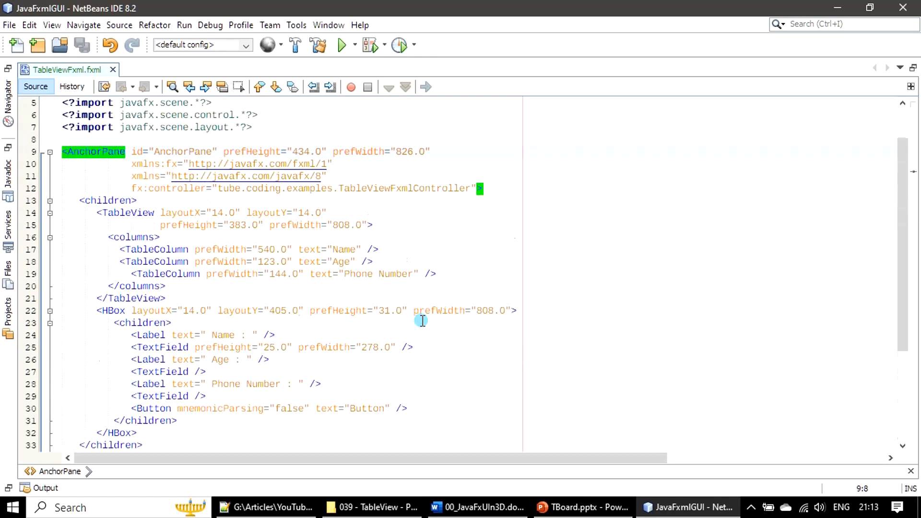
pyautogui.click(105, 202)
pyautogui.scroll(-2, 578, 358)
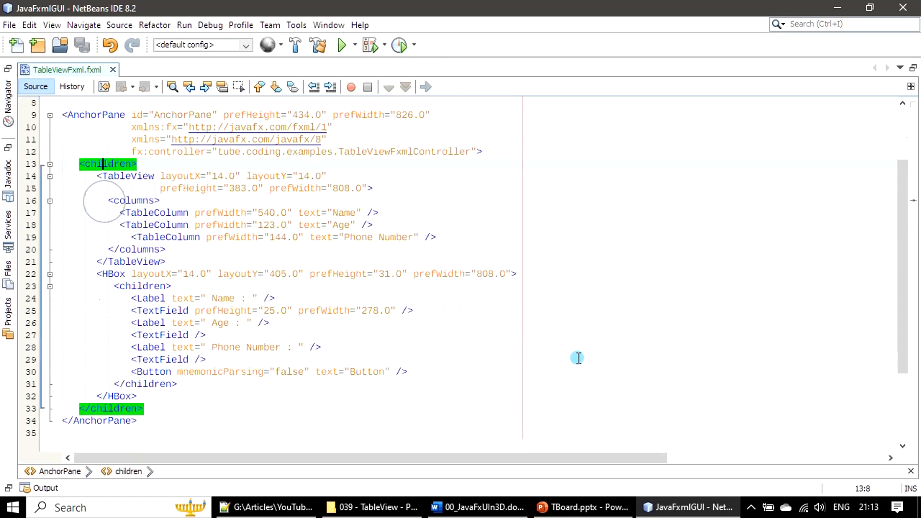
pyautogui.scroll(1, 579, 357)
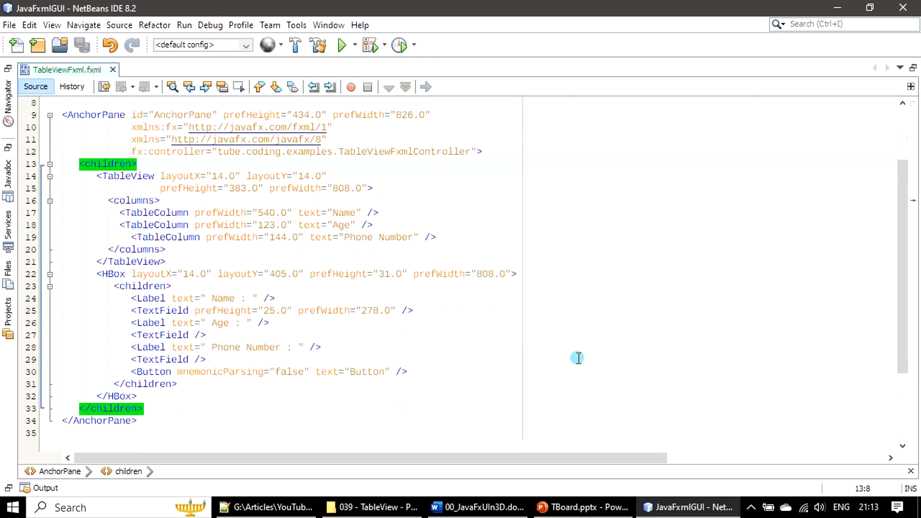
pyautogui.click(127, 175)
pyautogui.click(117, 278)
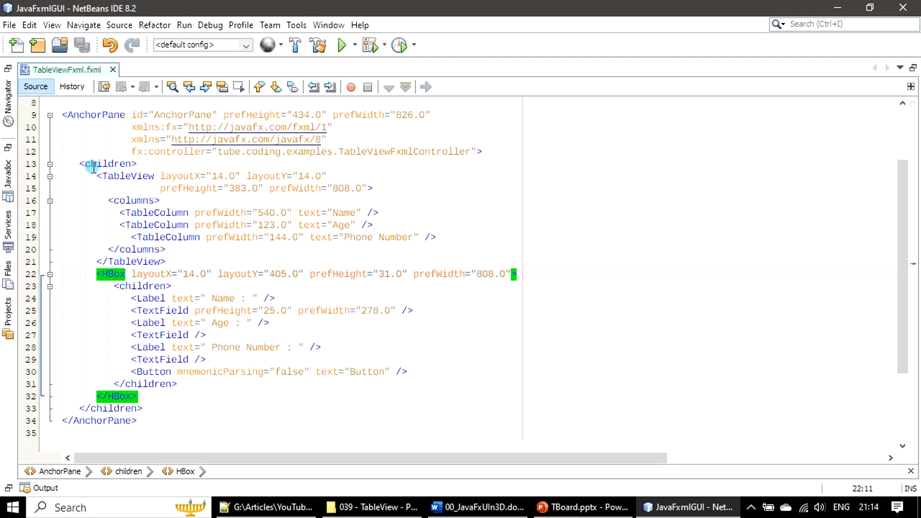
pyautogui.click(120, 178)
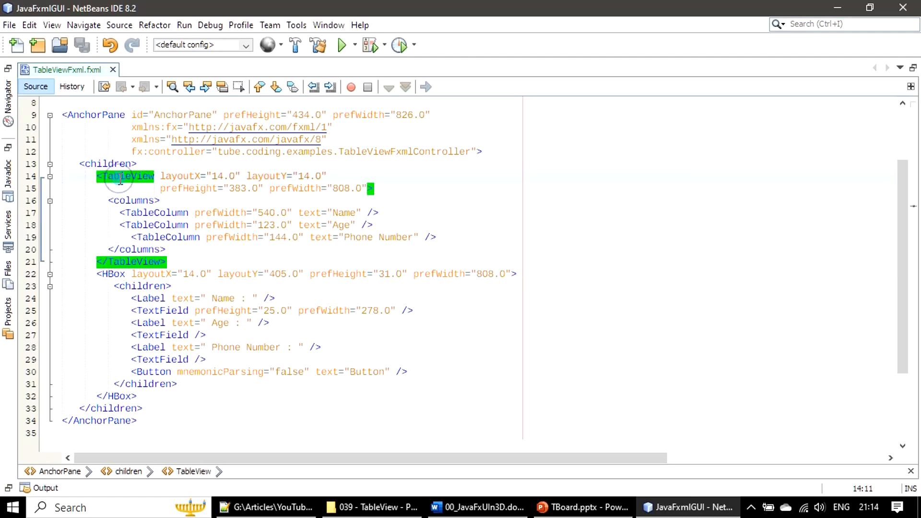
pyautogui.click(138, 201)
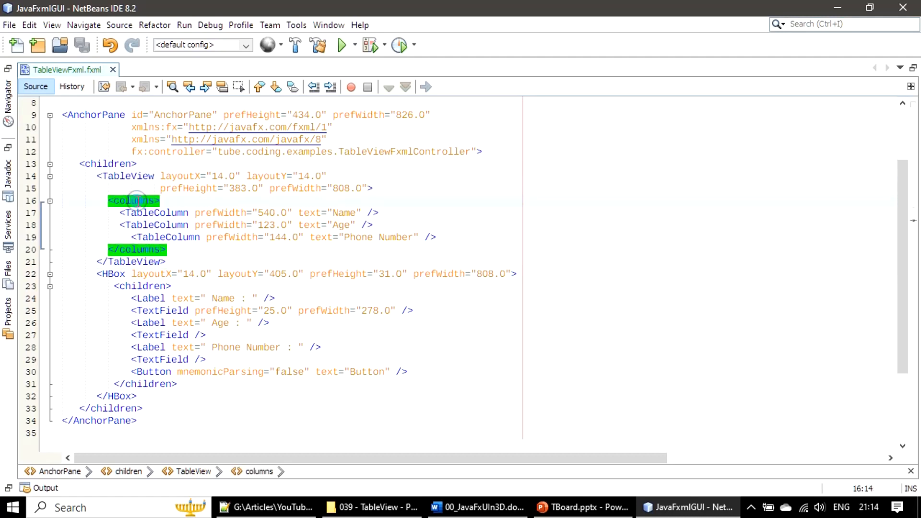
pyautogui.click(165, 214)
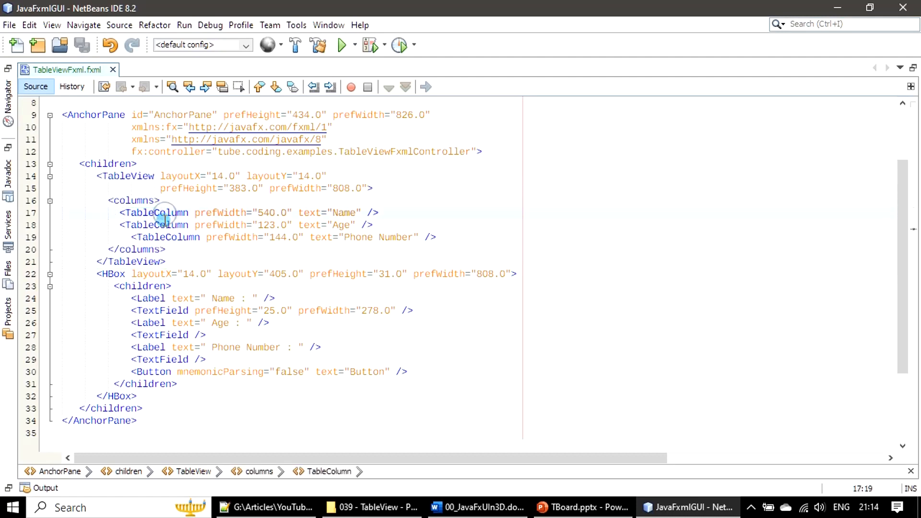
pyautogui.click(150, 237)
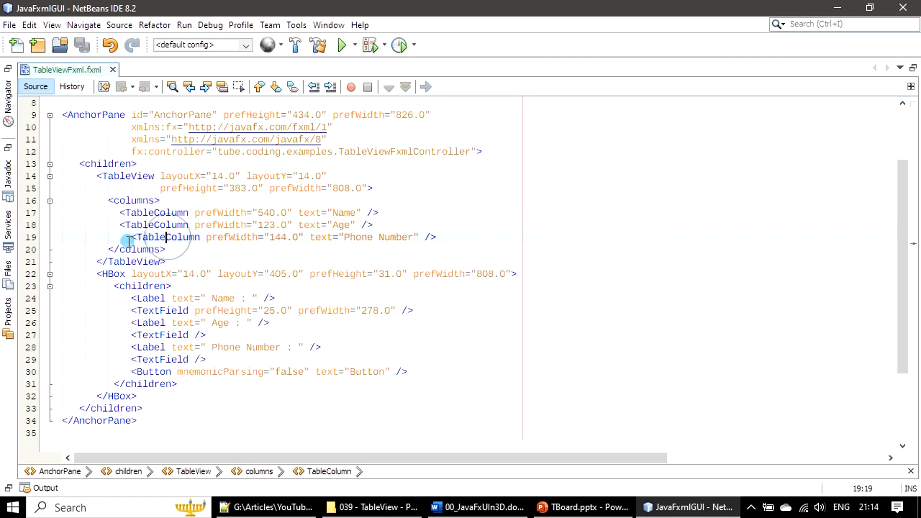
# - Remove the extra indentation before the Phone Number TableColumn line and save the file
pyautogui.click(131, 237)
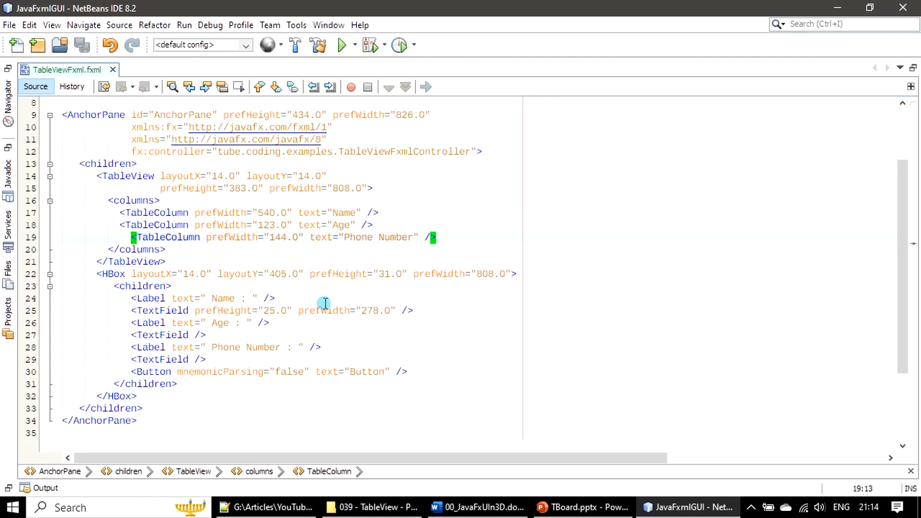
pyautogui.click(120, 237)
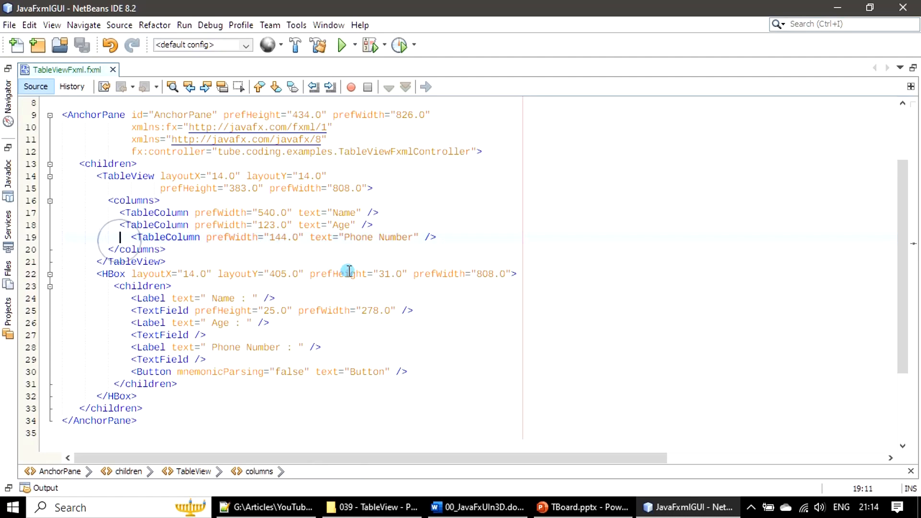
pyautogui.press('Delete')
pyautogui.press('Delete')
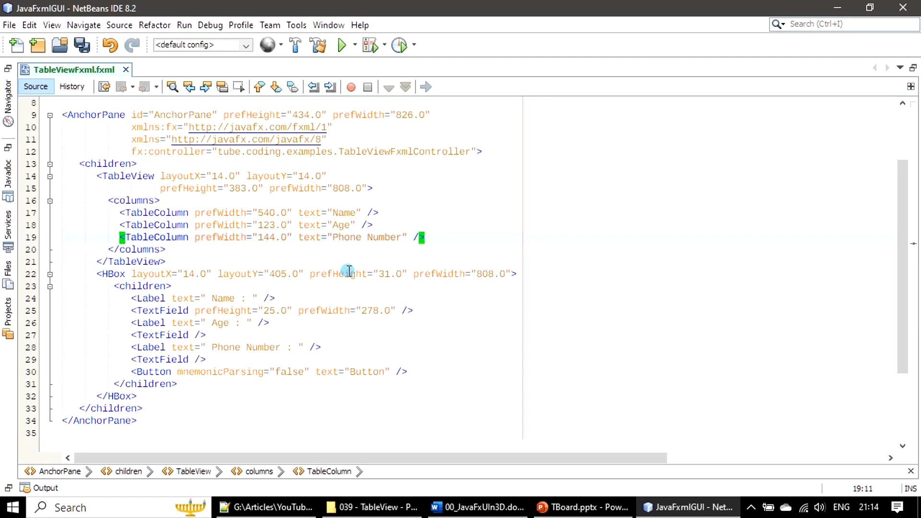
pyautogui.click(79, 48)
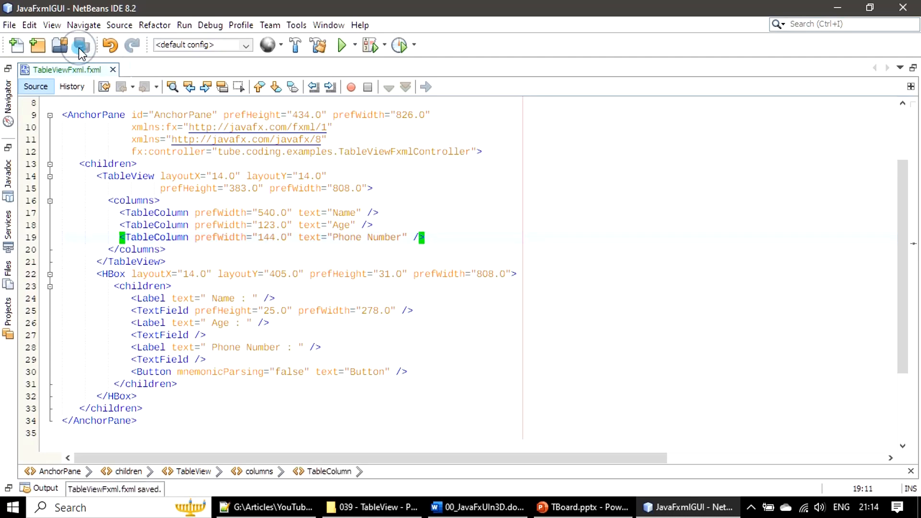
# - Inspect the HBox's children tags: each Label, TextField and the Button
pyautogui.click(120, 276)
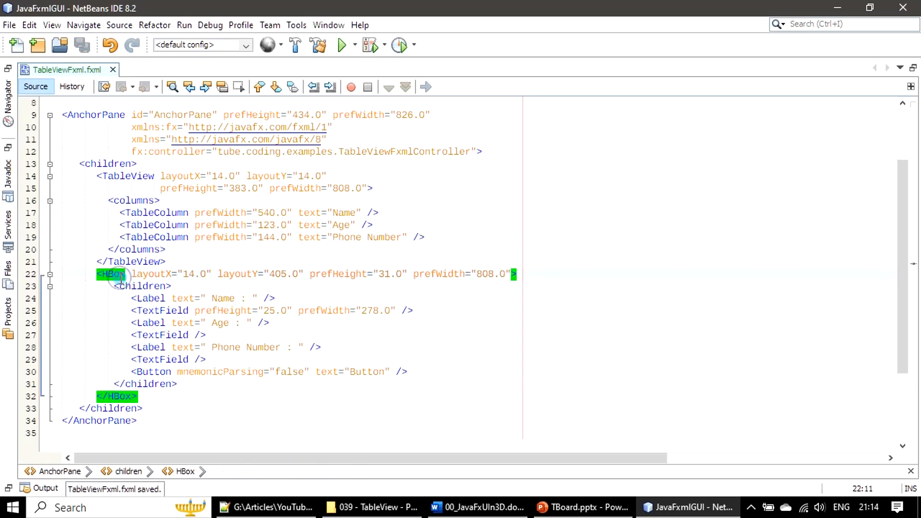
pyautogui.click(147, 286)
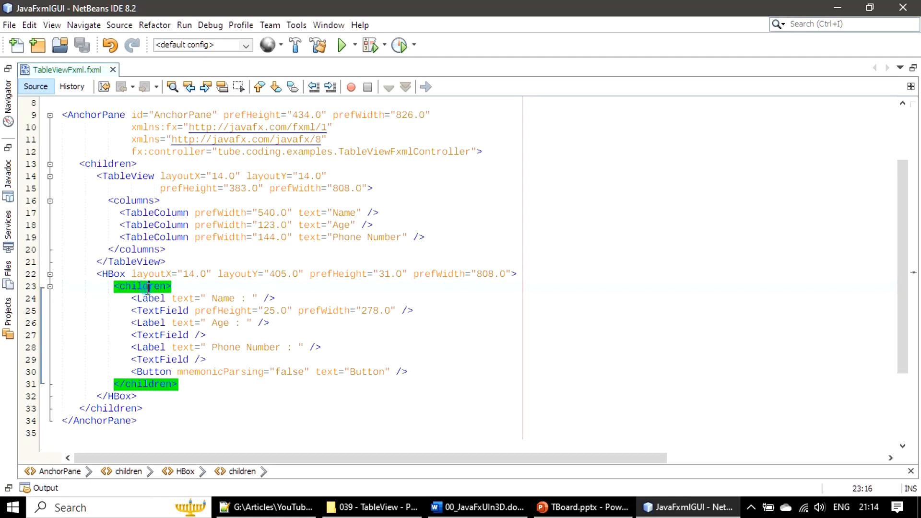
pyautogui.click(153, 298)
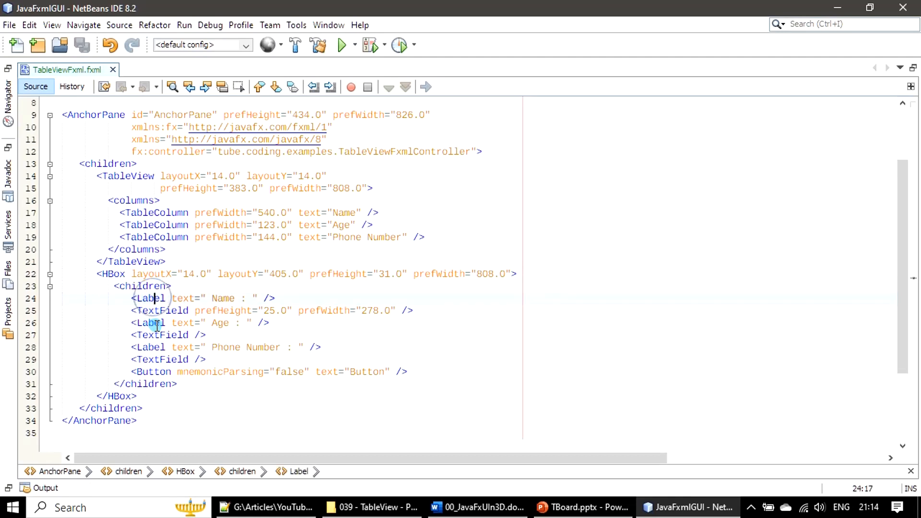
pyautogui.click(157, 311)
pyautogui.click(152, 323)
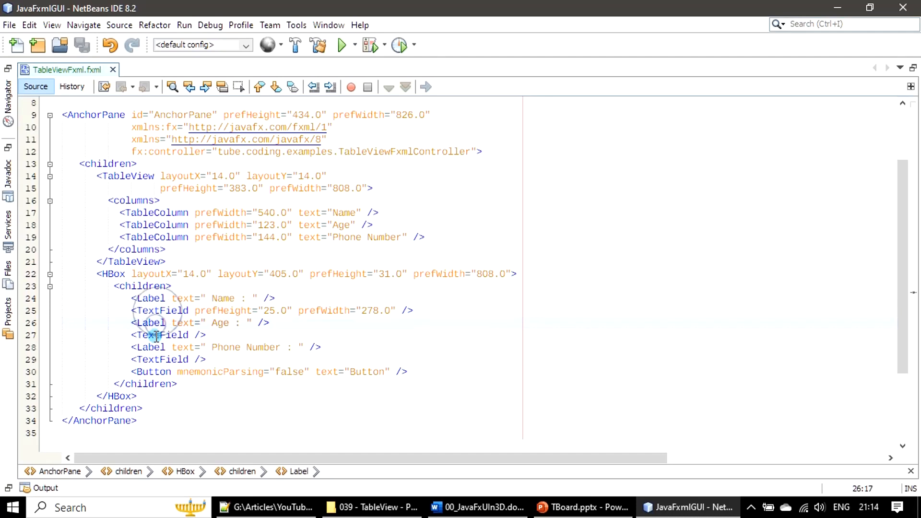
pyautogui.click(152, 335)
pyautogui.click(152, 347)
pyautogui.click(153, 359)
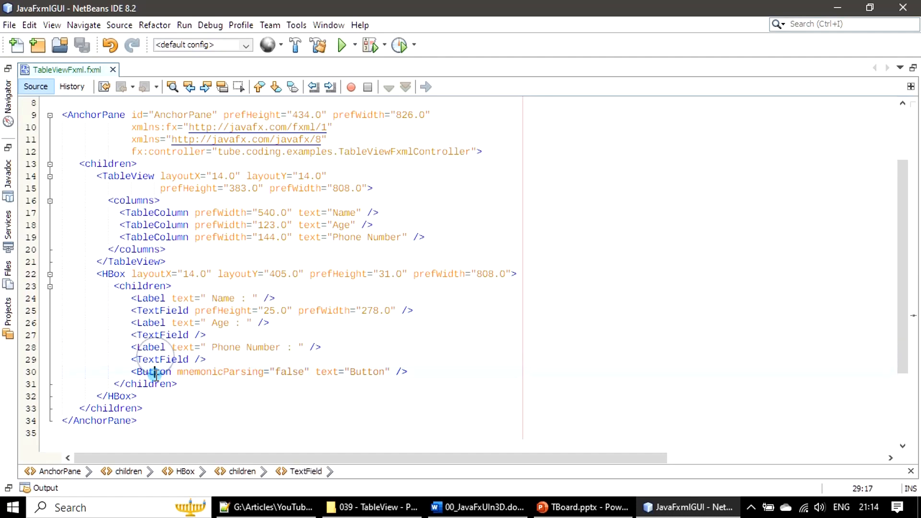
pyautogui.click(152, 372)
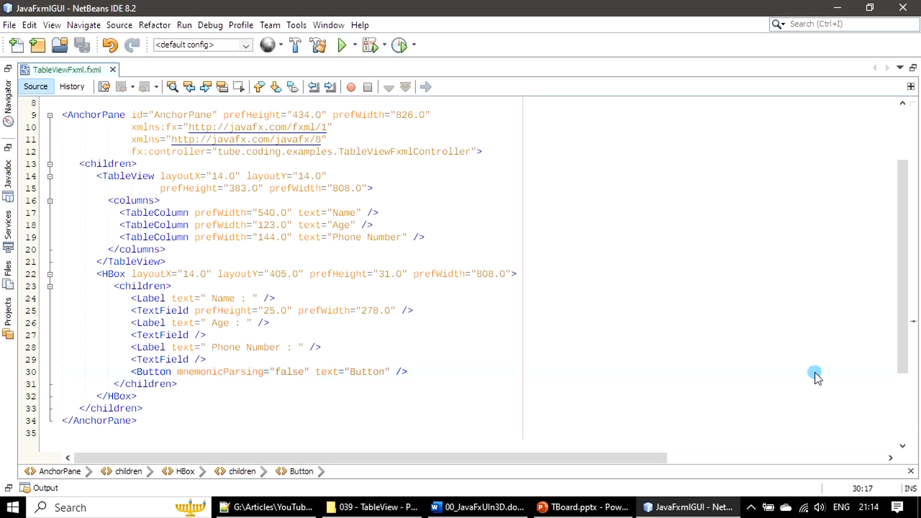
# - Restore the editor layout and clean and build the JavaFxmlGUI project
pyautogui.doubleClick(73, 71)
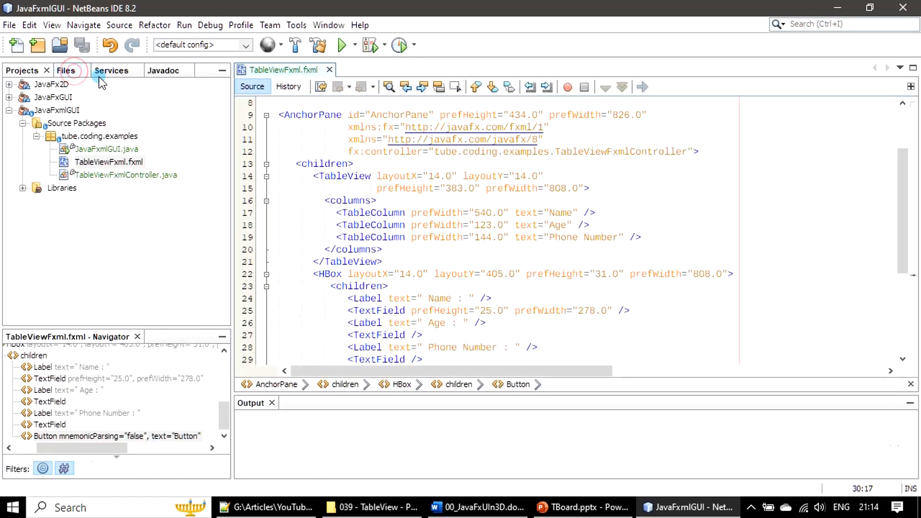
pyautogui.click(318, 47)
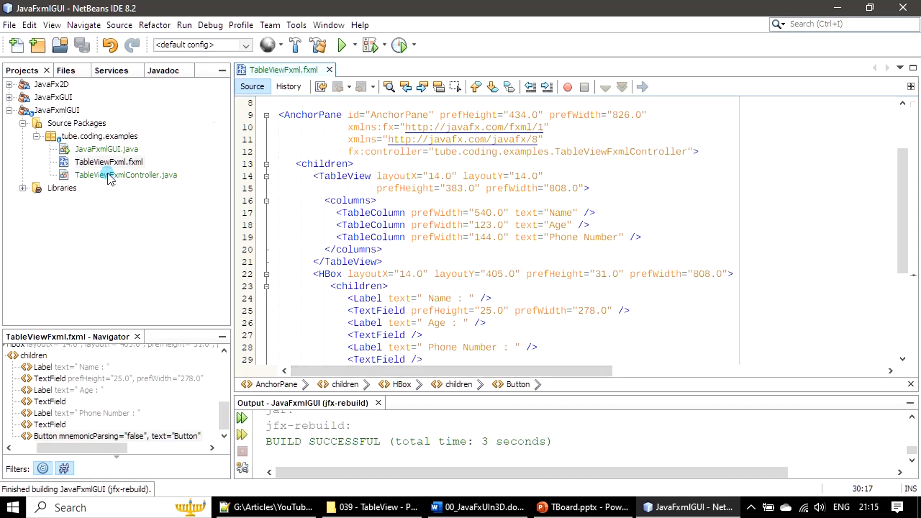
# - Open JavaFxmlGUI.java to review its start method and run the project
pyautogui.doubleClick(102, 149)
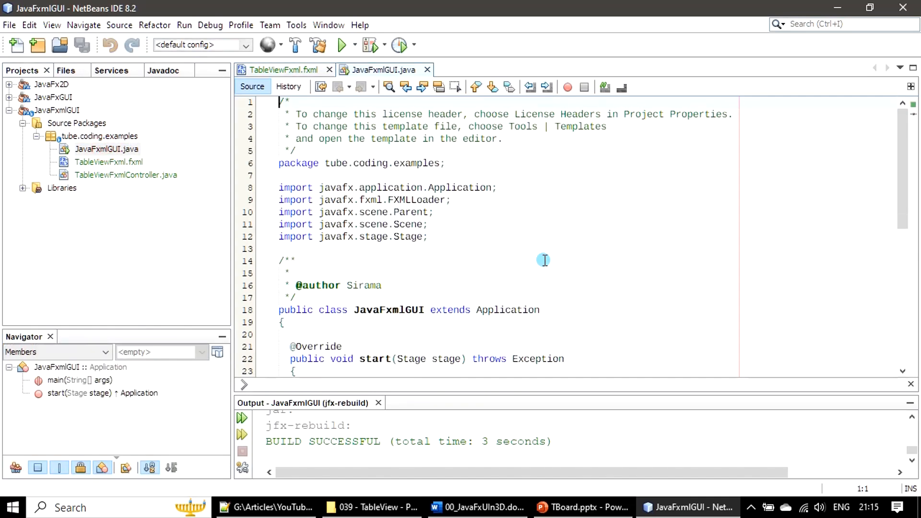
pyautogui.scroll(-6, 545, 260)
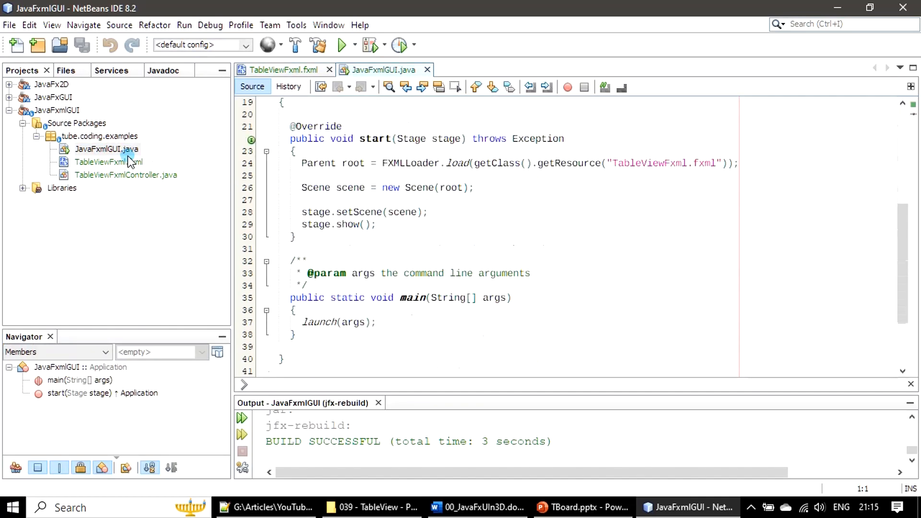
pyautogui.click(341, 50)
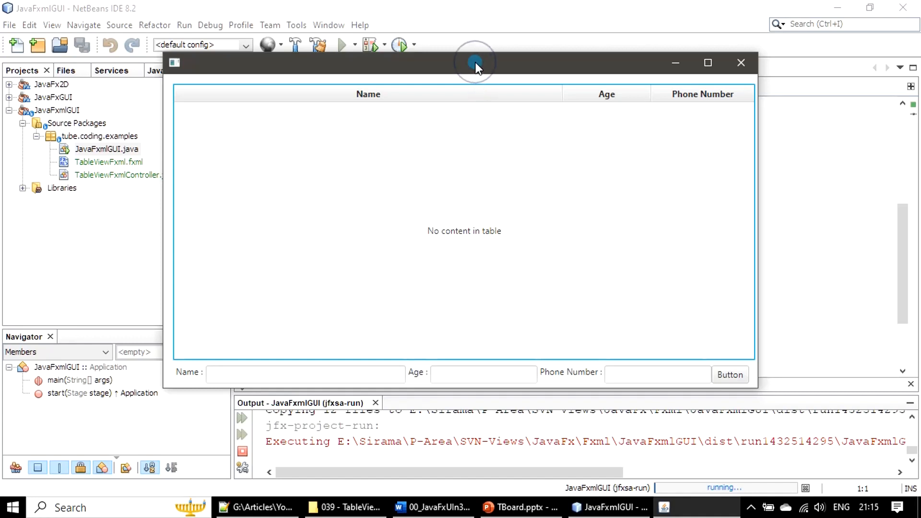
# - Click into the running window's Name, Age and Phone Number fields, then close the window
pyautogui.click(350, 377)
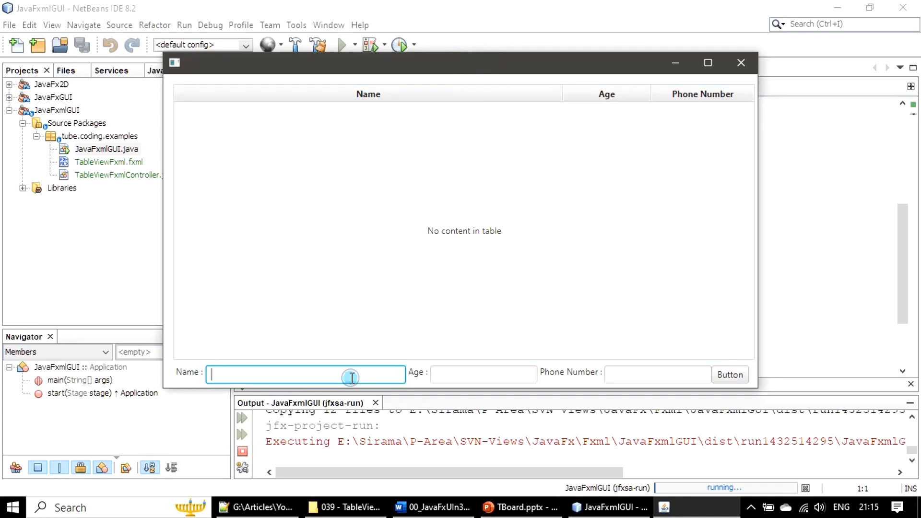
pyautogui.click(467, 377)
pyautogui.click(611, 374)
pyautogui.click(638, 240)
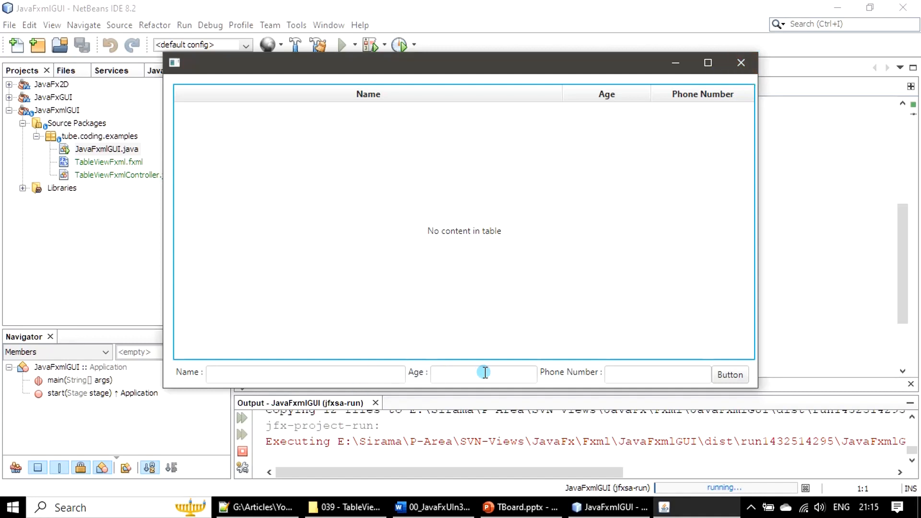
pyautogui.click(739, 60)
pyautogui.click(740, 58)
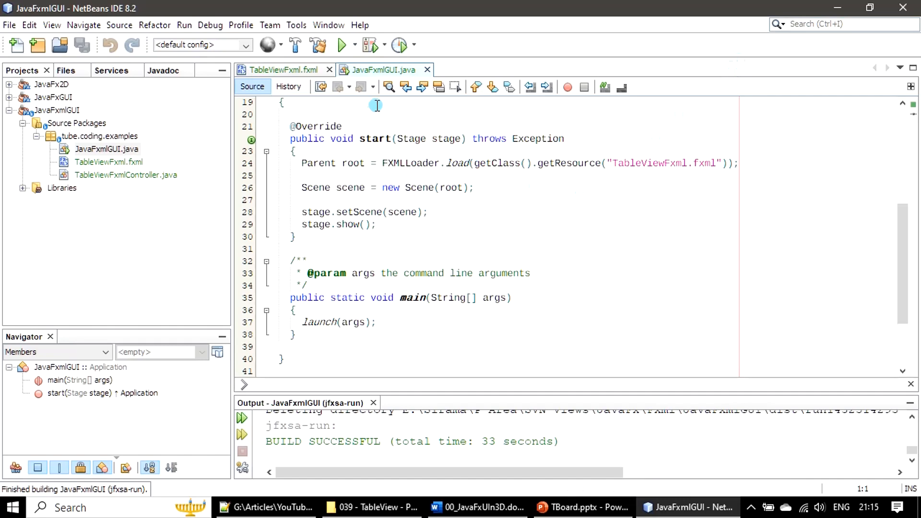